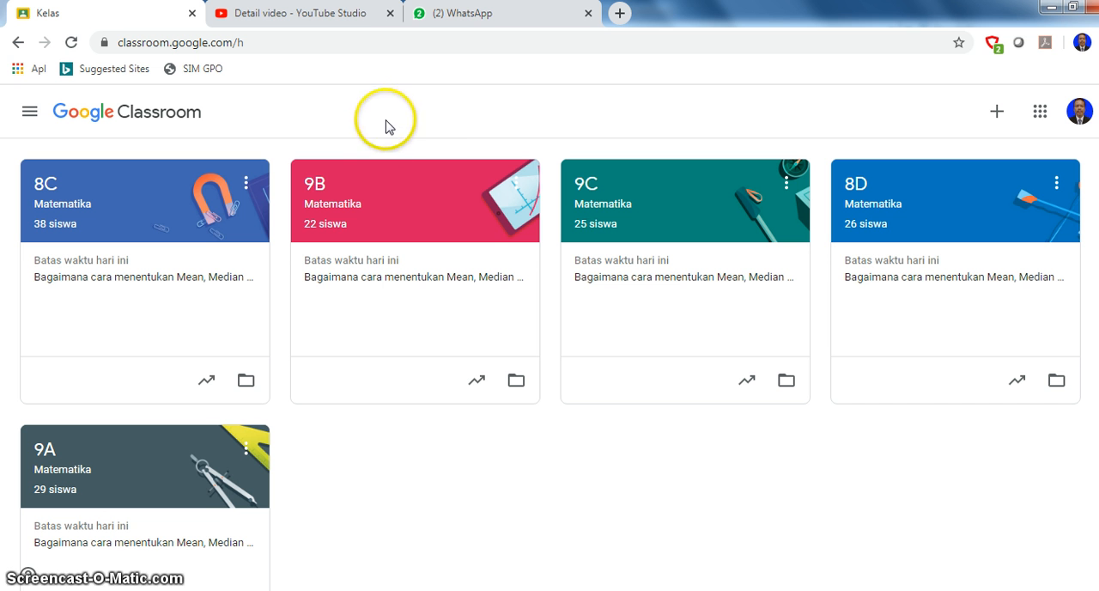
- Open the classwork of the 9B Matematika class and start a new assignment (Tugas)
{"action": "left_click", "coordinate": [387, 216]}
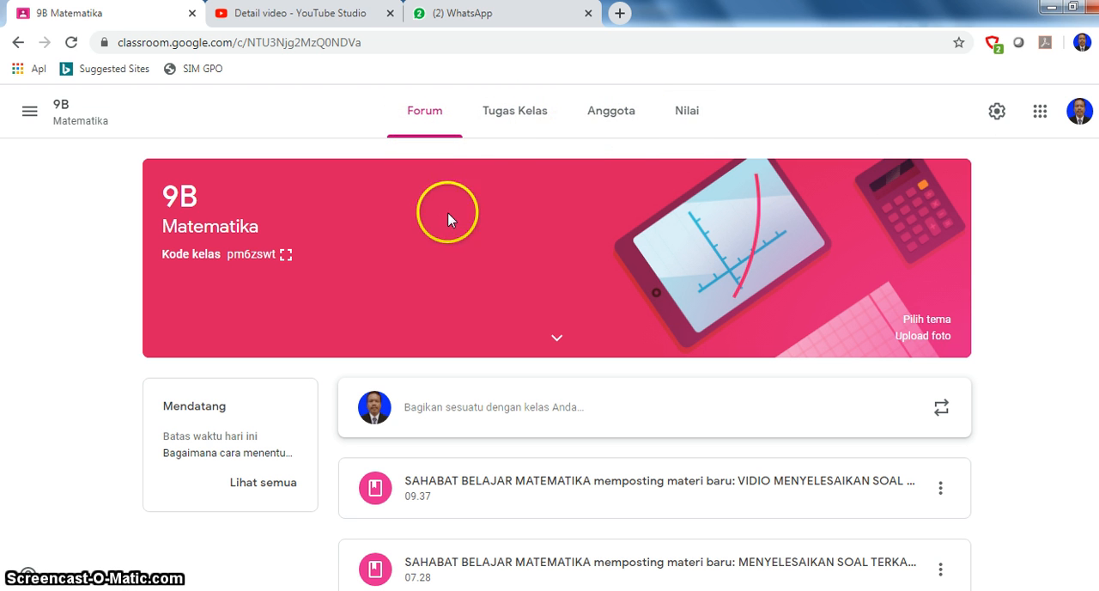
{"action": "left_click", "coordinate": [520, 118]}
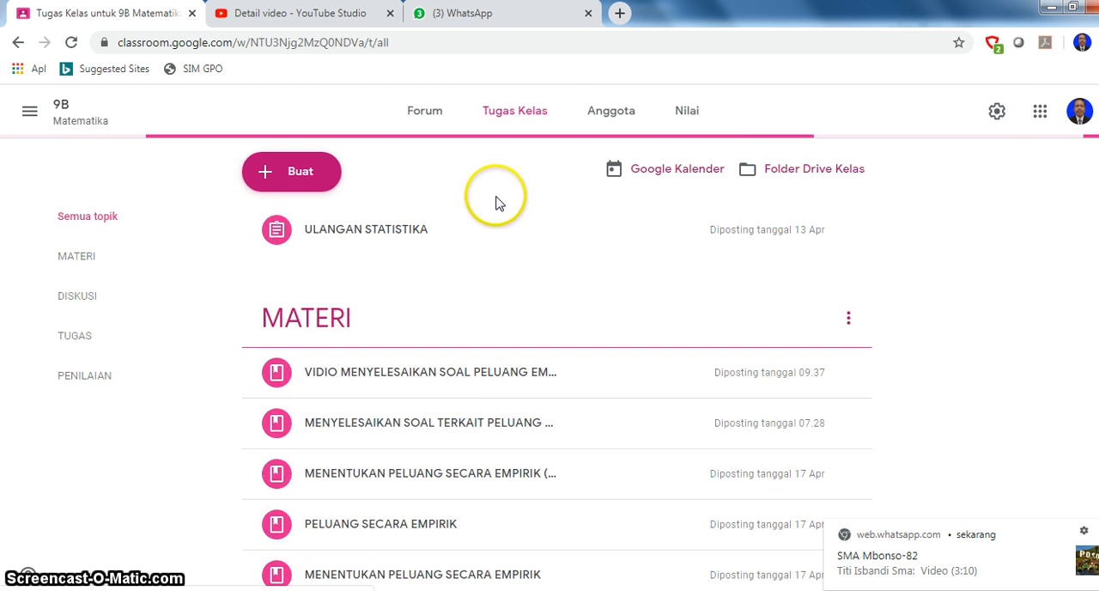
{"action": "left_click", "coordinate": [292, 174]}
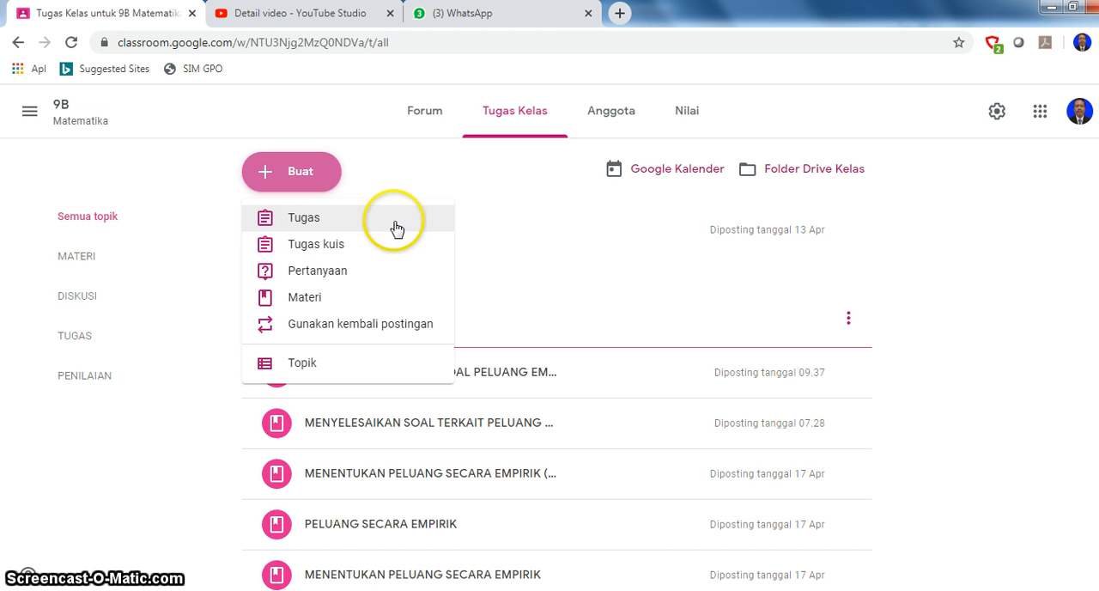
{"action": "left_click", "coordinate": [316, 225]}
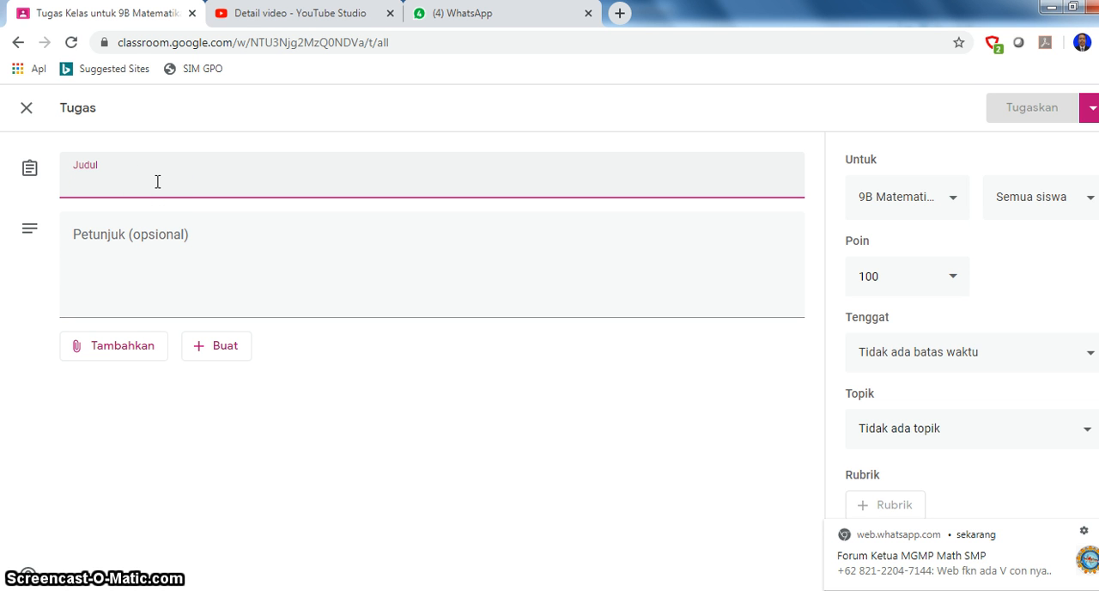
- Title the assignment "MENENTUKAN MEAN, MEDIAN DAN MODUS" and leave the optional instructions empty
{"action": "type", "text": "MENENTUKAN ME"}
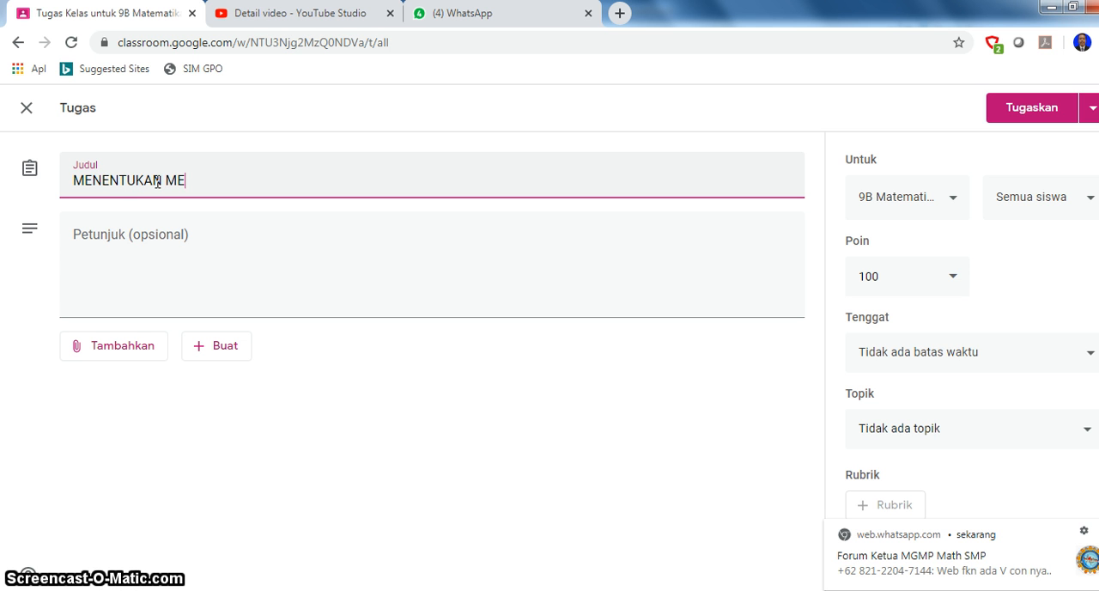
{"action": "type", "text": "AN, MEDIAN"}
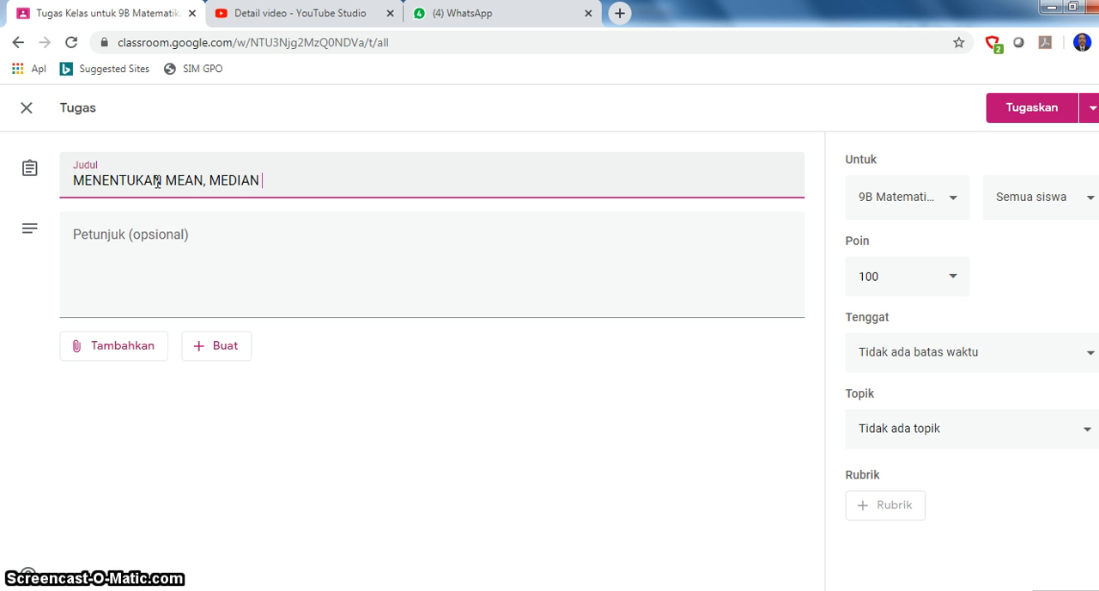
{"action": "type", "text": " DAN MODUS"}
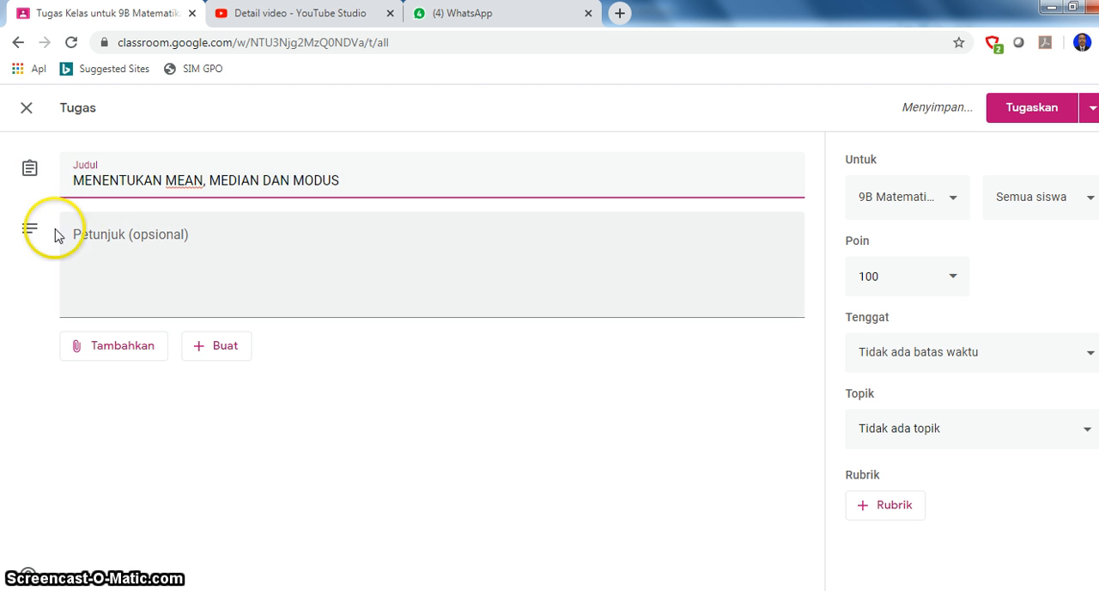
{"action": "left_click", "coordinate": [141, 264]}
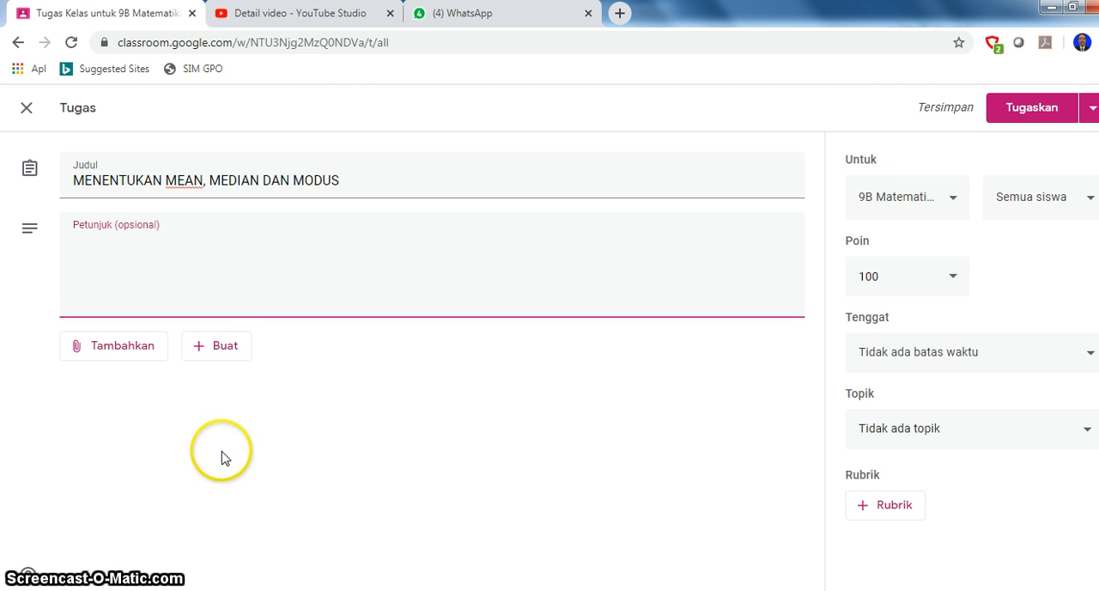
- Create a new form (Formulir) from within the assignment and open it for editing
{"action": "left_click", "coordinate": [226, 359]}
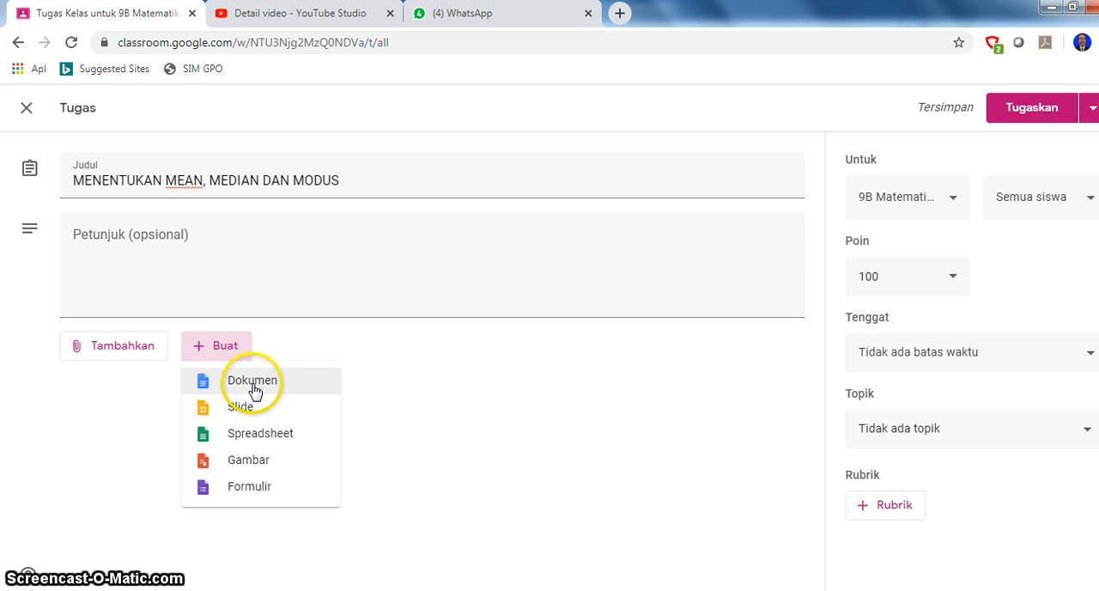
{"action": "left_click", "coordinate": [260, 463]}
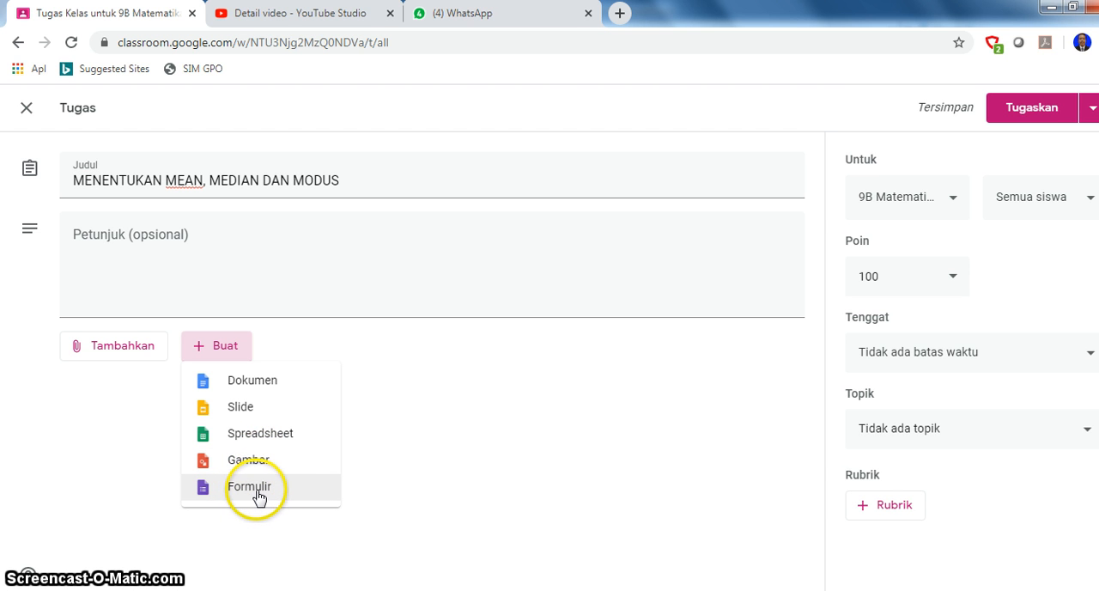
{"action": "left_click", "coordinate": [117, 346]}
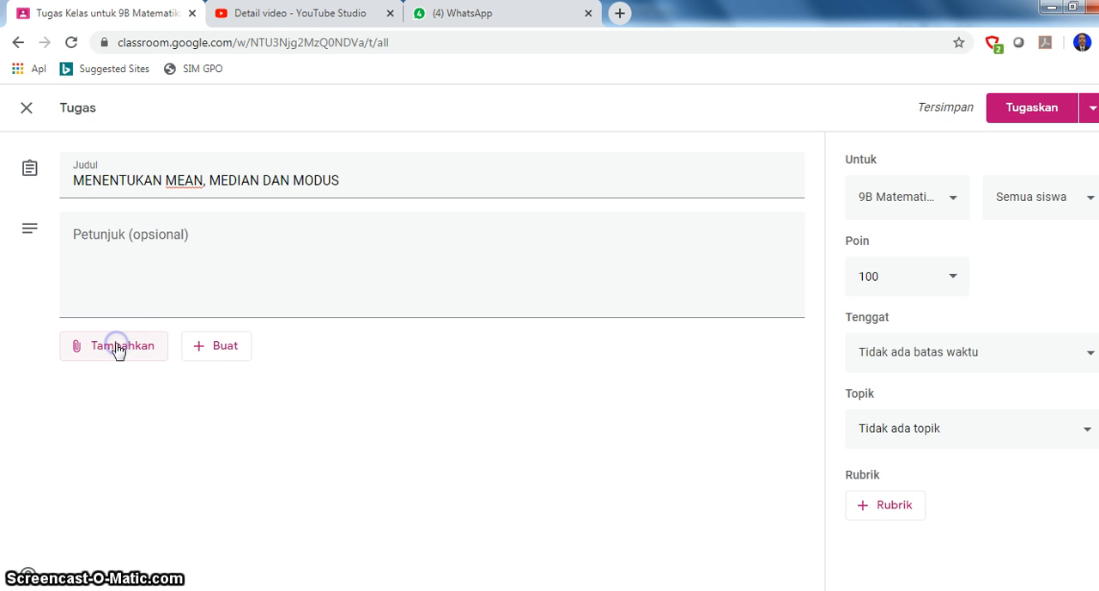
{"action": "left_click", "coordinate": [118, 352]}
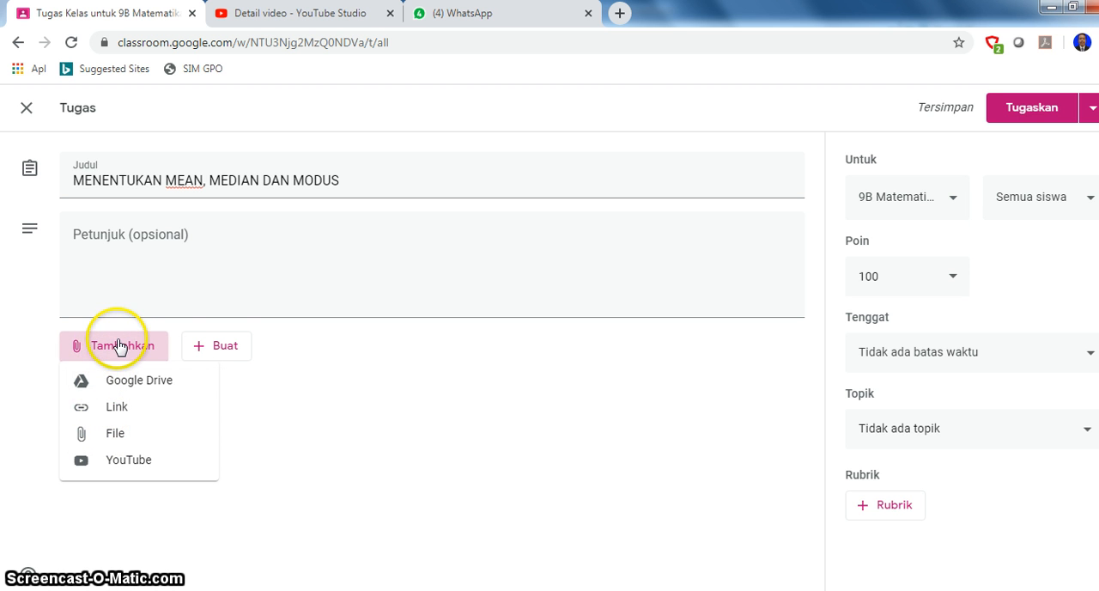
{"action": "left_click", "coordinate": [219, 347]}
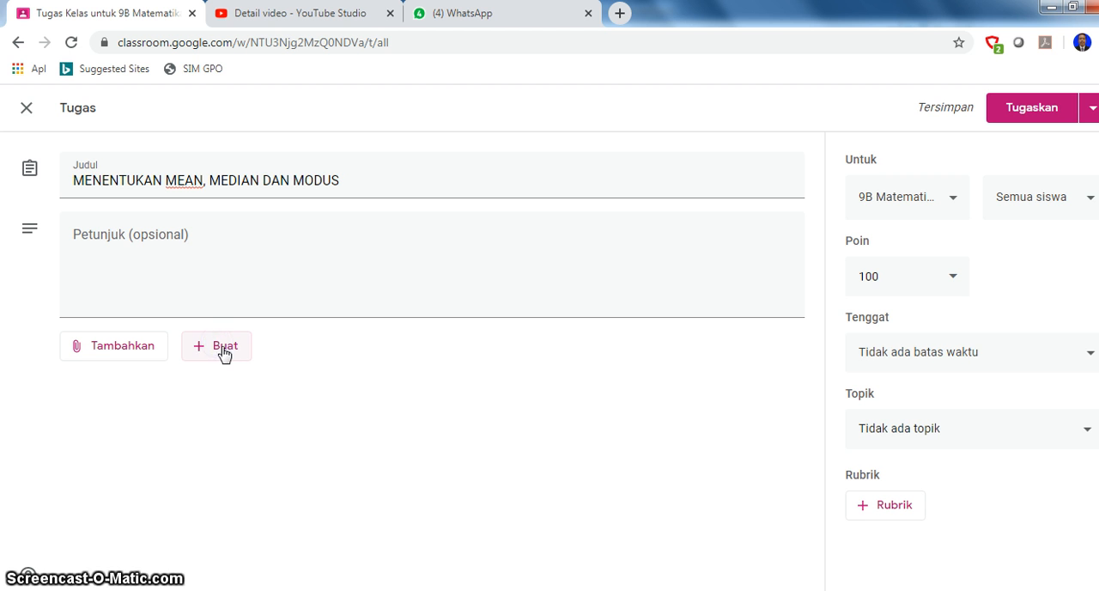
{"action": "left_click", "coordinate": [219, 347]}
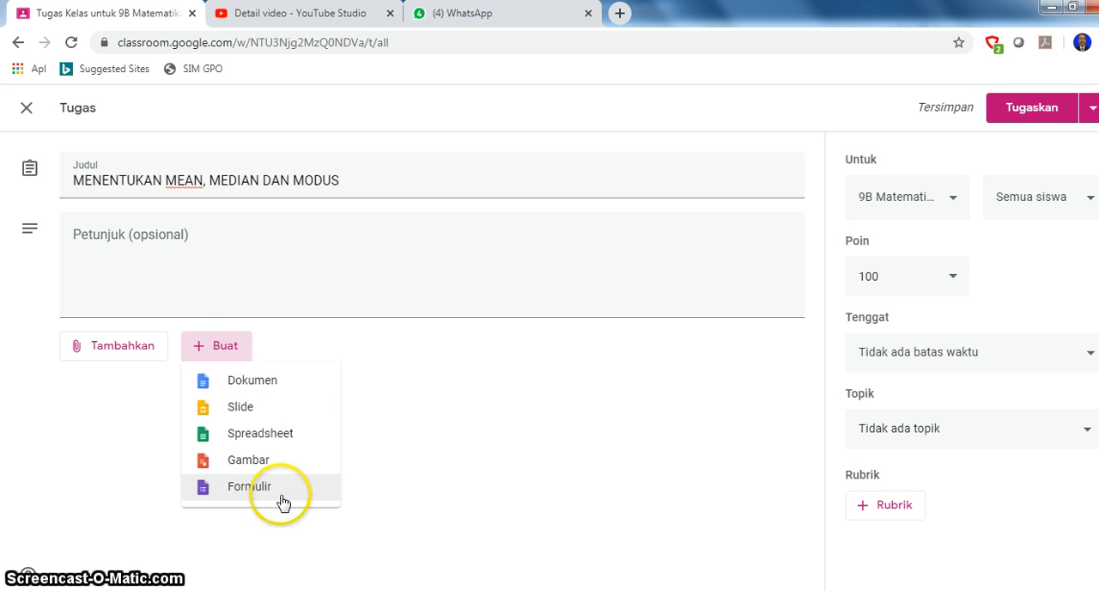
{"action": "left_click", "coordinate": [256, 488]}
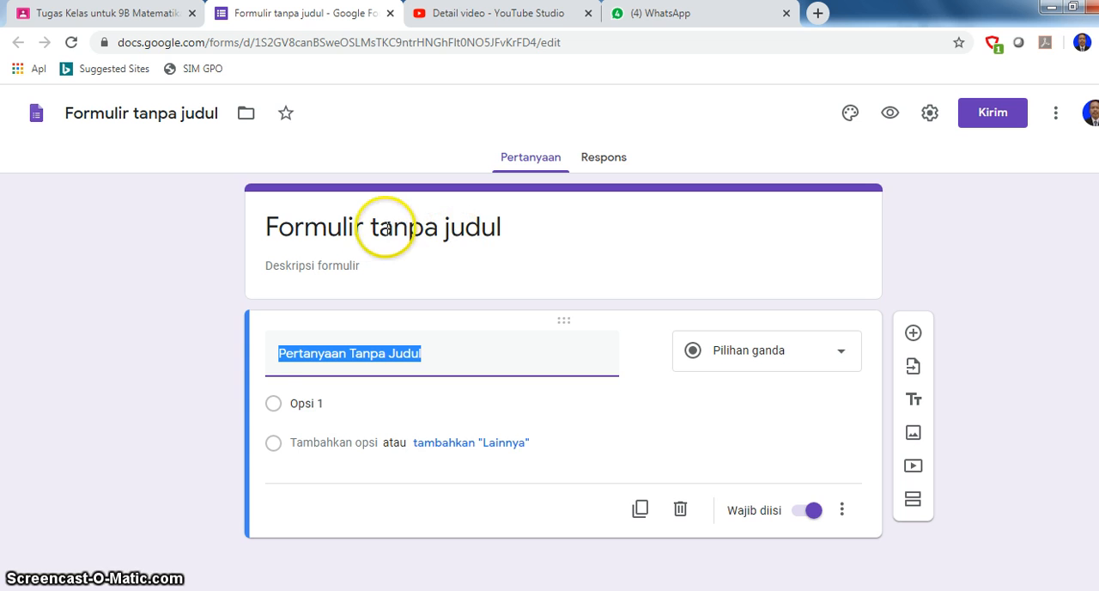
- Title the form "TUGAS -4" and apply the same name to the form file
{"action": "triple_click", "coordinate": [318, 223]}
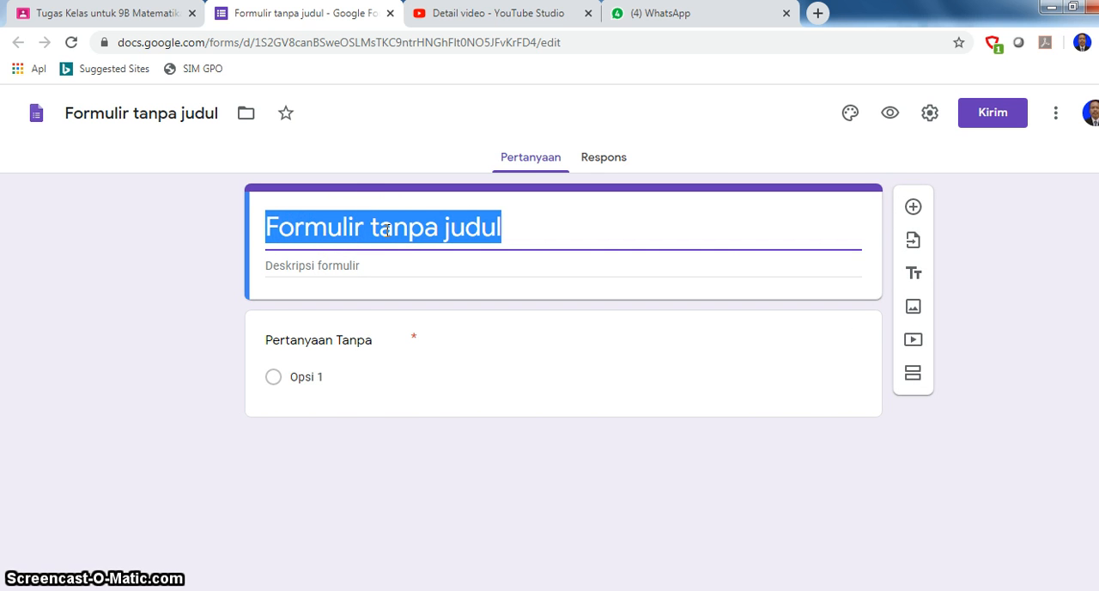
{"action": "type", "text": "ME"}
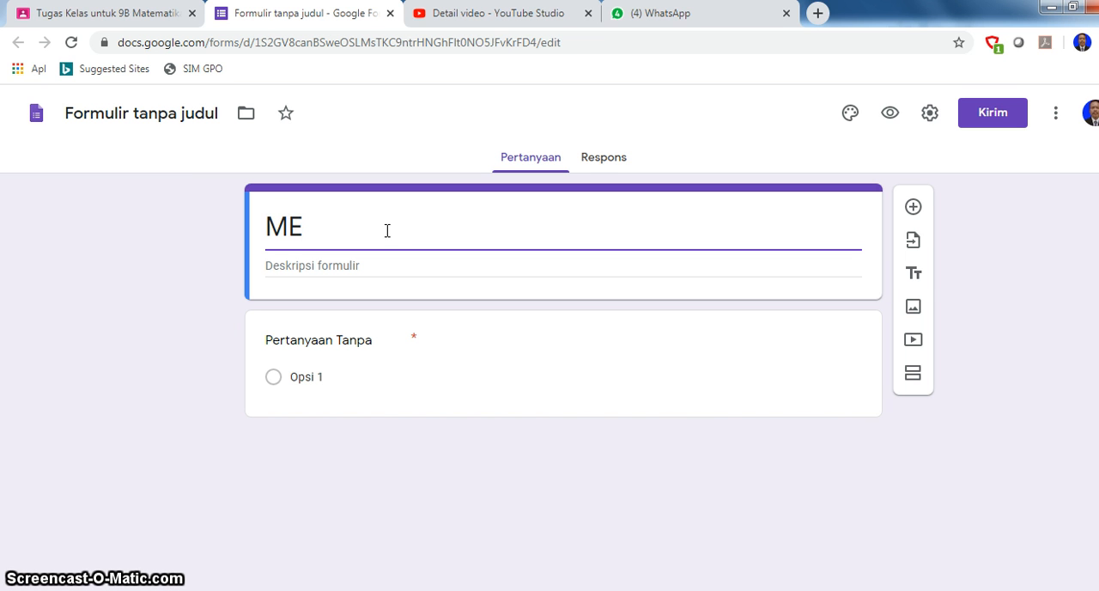
{"action": "key", "text": "BackSpace"}
{"action": "type", "text": "TUGAS -"}
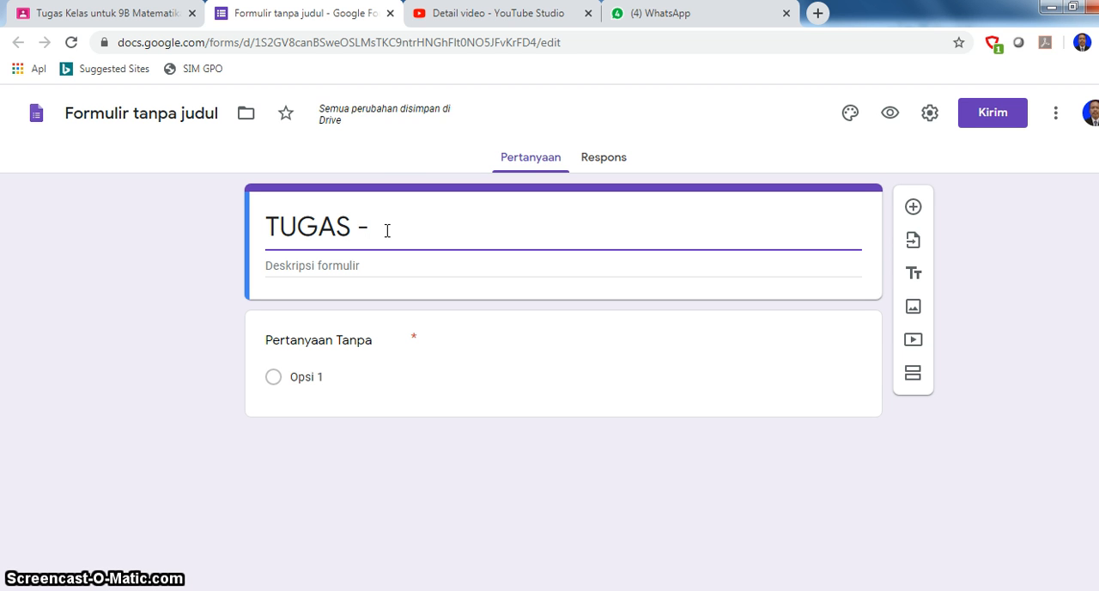
{"action": "type", "text": "4"}
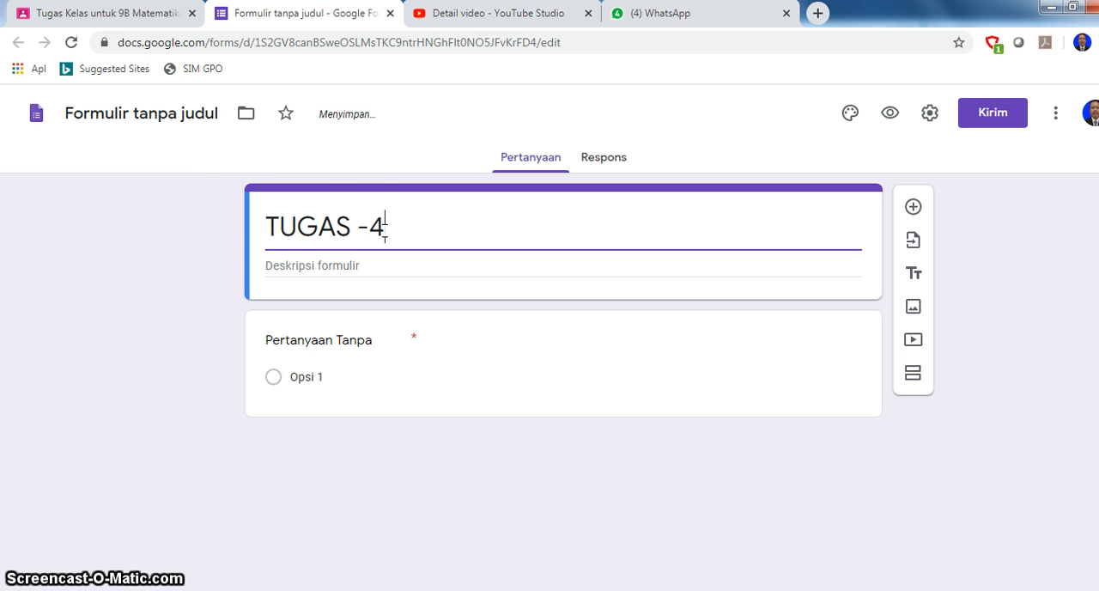
{"action": "left_click", "coordinate": [141, 105]}
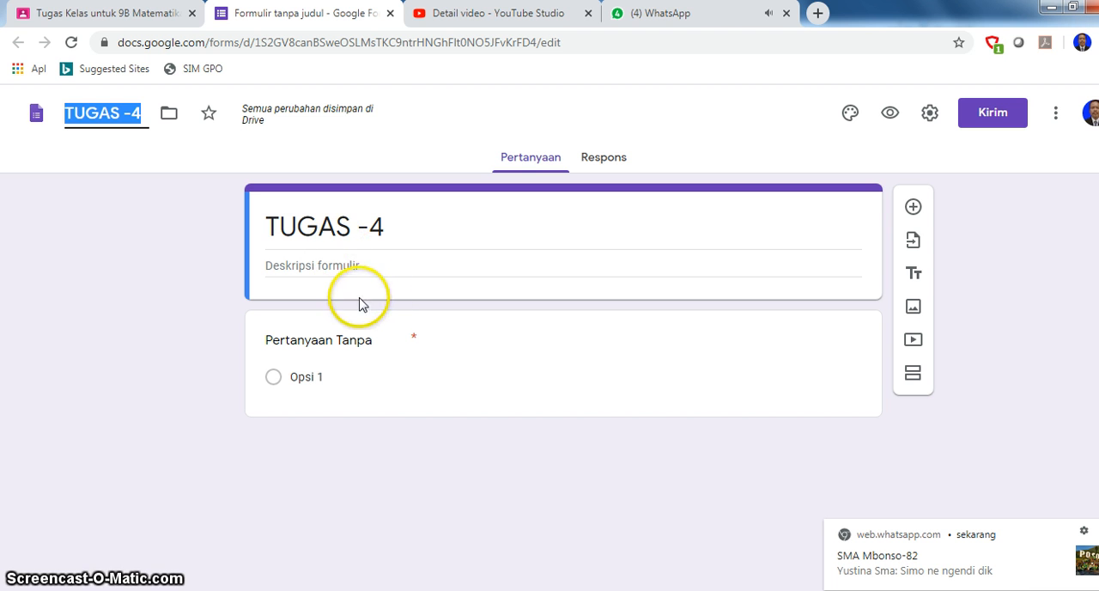
- Title the form's first question "NAMA" as a short-answer question
{"action": "left_click", "coordinate": [343, 266]}
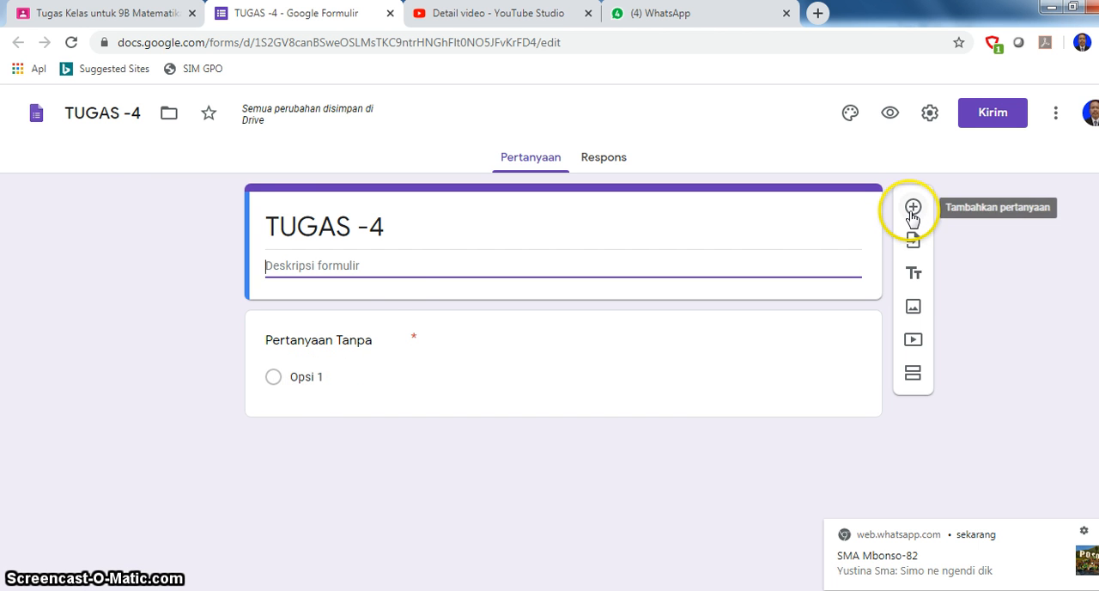
{"action": "left_click", "coordinate": [335, 340]}
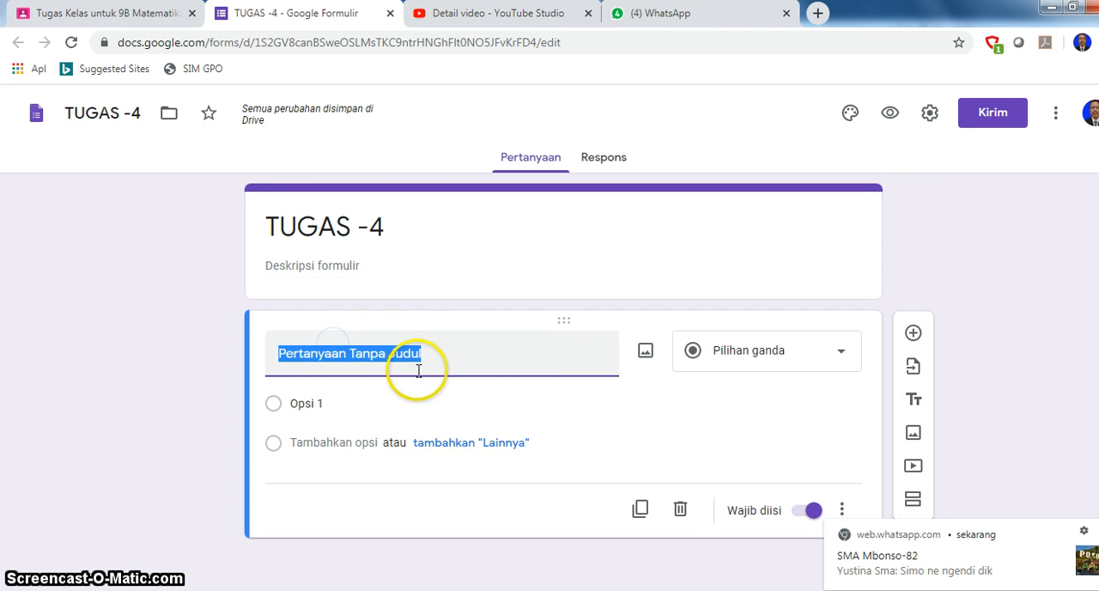
{"action": "type", "text": "NAMA"}
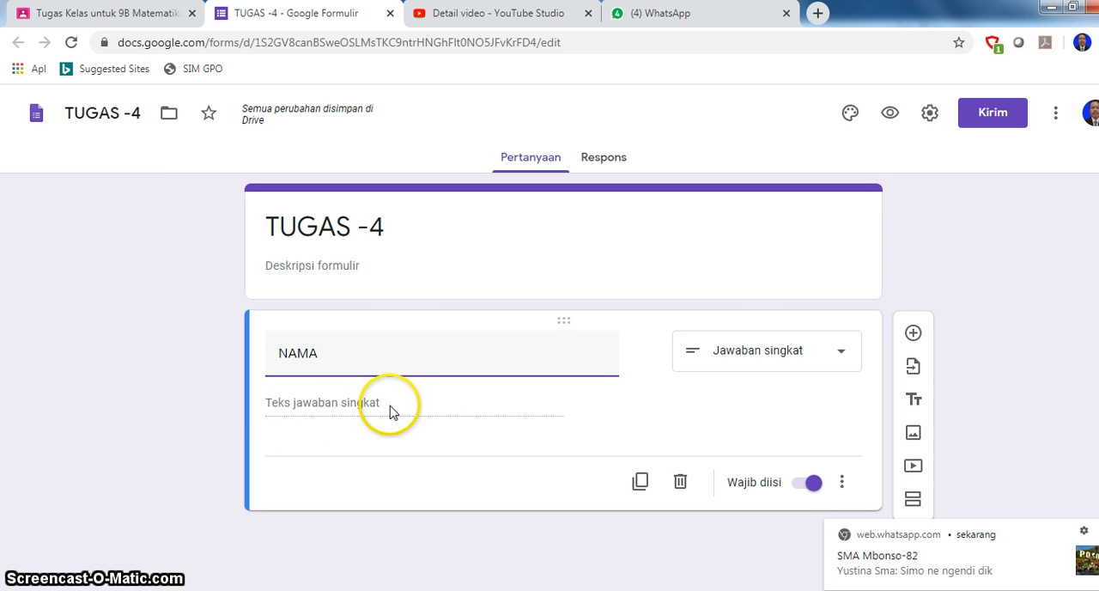
- Add a second question titled "KELAS" and set its answer type to Drop-down
{"action": "left_click", "coordinate": [913, 335]}
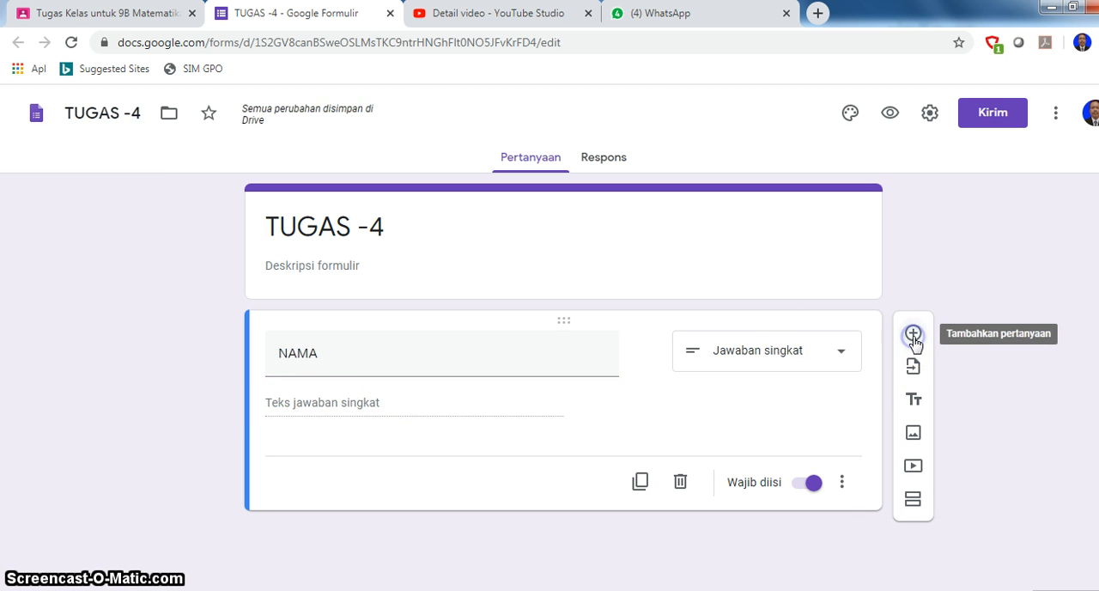
{"action": "left_click", "coordinate": [912, 335]}
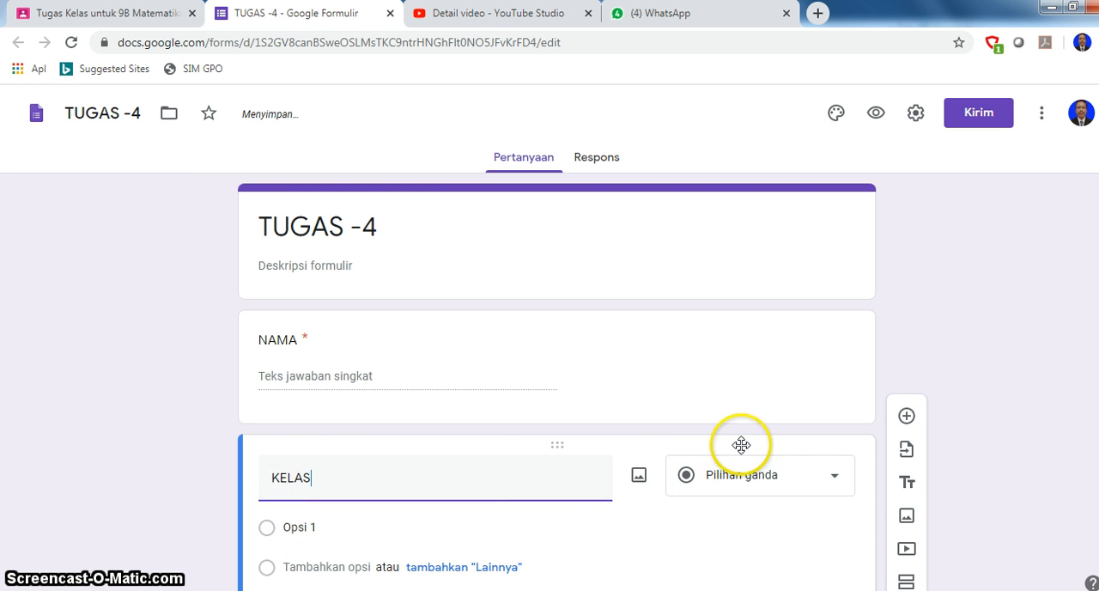
{"action": "left_click", "coordinate": [831, 481]}
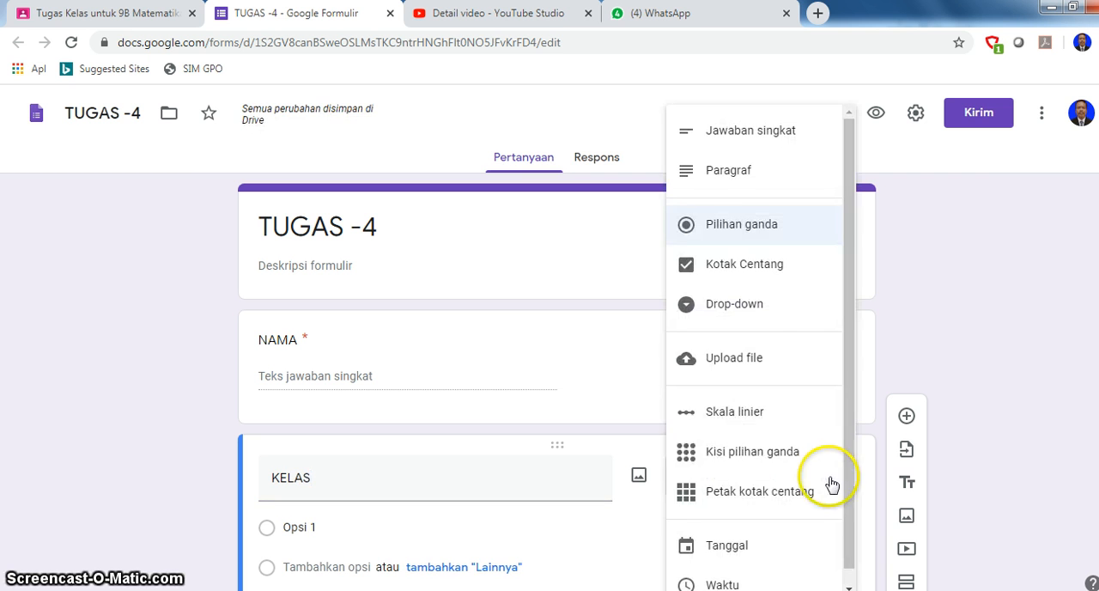
{"action": "left_click", "coordinate": [756, 310]}
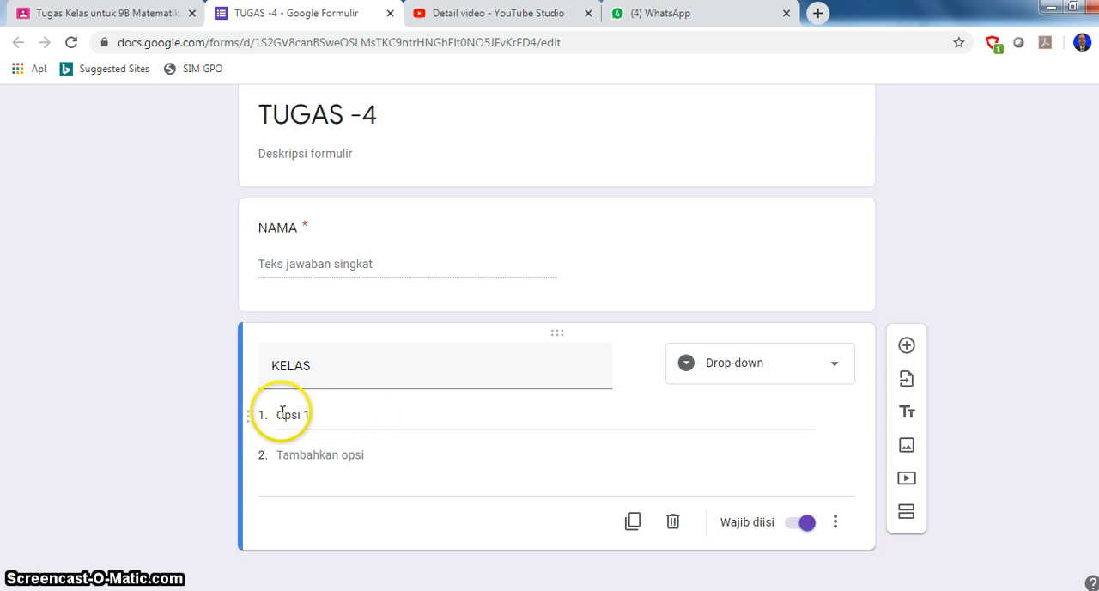
- Enter 8C and 8D as the two answer options of the KELAS question
{"action": "left_click", "coordinate": [294, 415]}
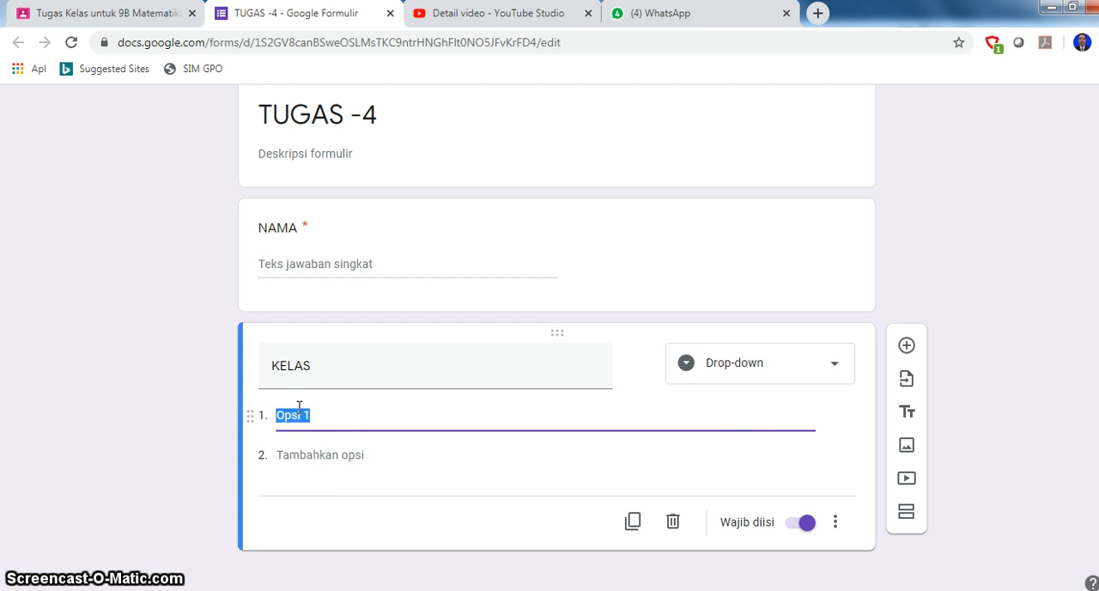
{"action": "type", "text": "8"}
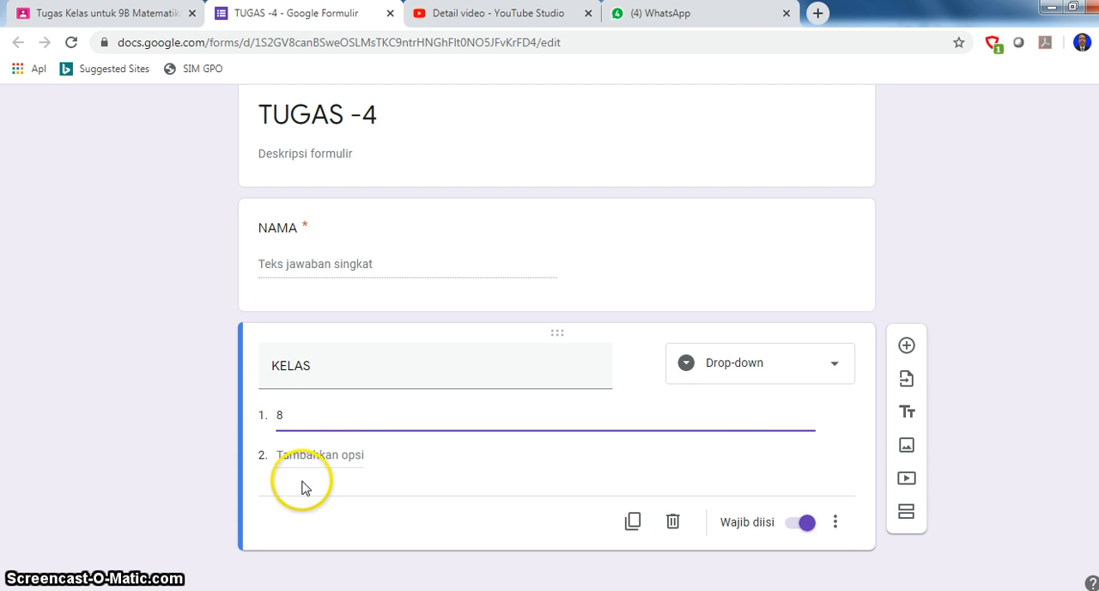
{"action": "type", "text": "C"}
{"action": "left_click", "coordinate": [320, 455]}
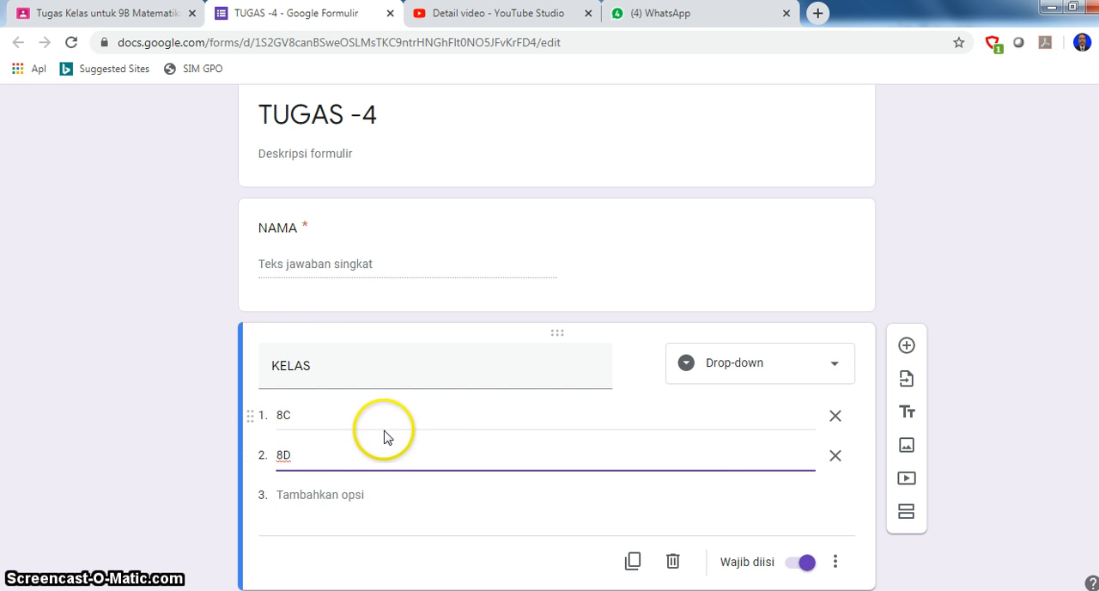
{"action": "scroll", "coordinate": [480, 455], "scroll_direction": "down", "scroll_amount": 1}
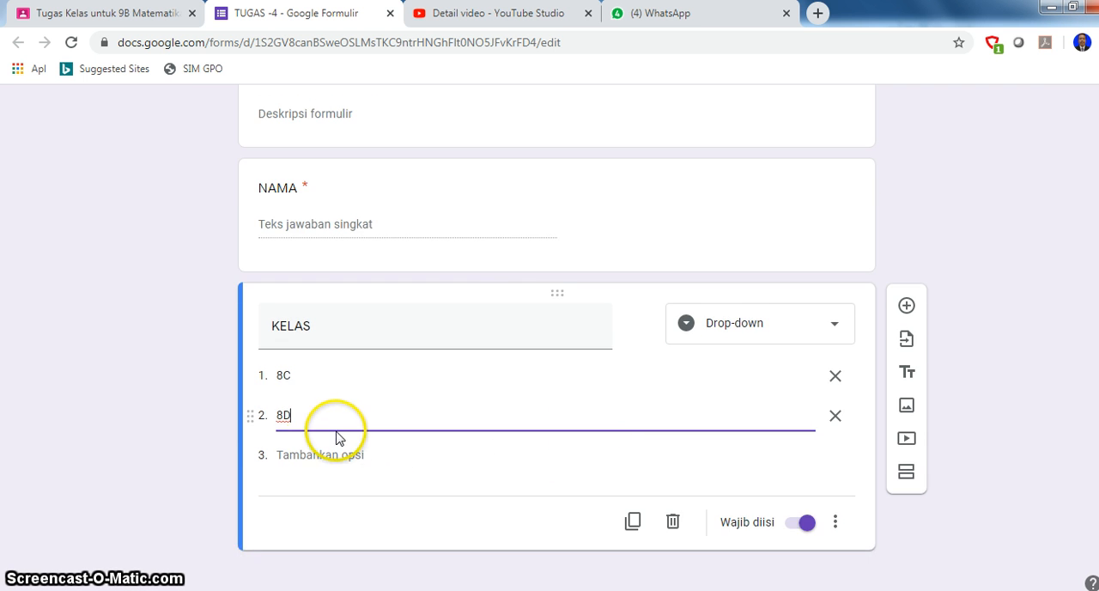
{"action": "scroll", "coordinate": [340, 427], "scroll_direction": "up", "scroll_amount": 3}
{"action": "scroll", "coordinate": [323, 348], "scroll_direction": "down", "scroll_amount": 2}
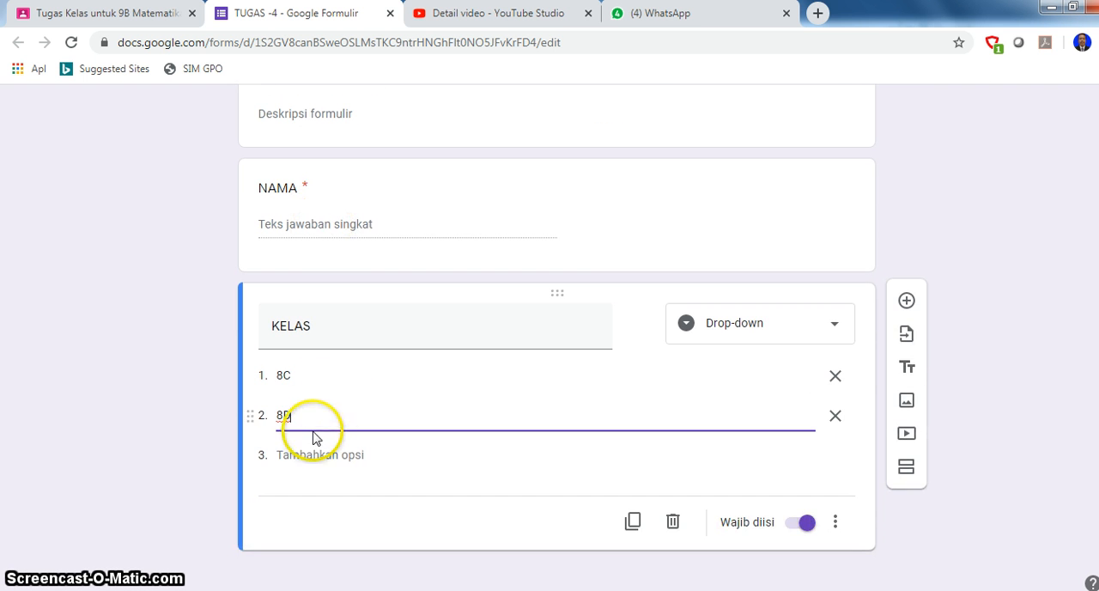
- Add a third question below KELAS titled "NO ABSEN" as a short-answer question
{"action": "left_click", "coordinate": [907, 306]}
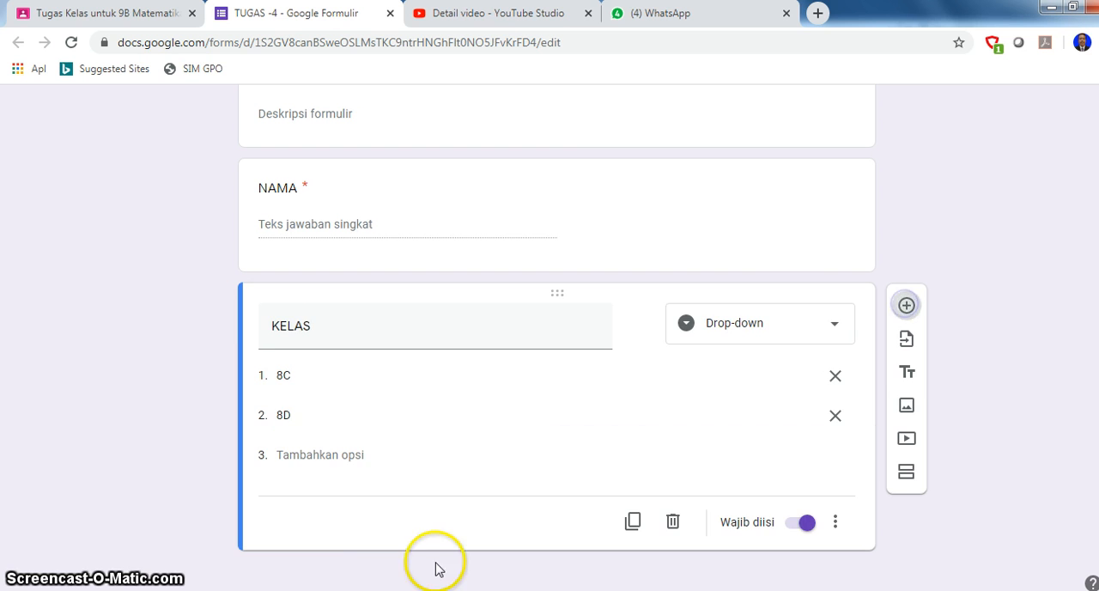
{"action": "type", "text": "NO ABSEN"}
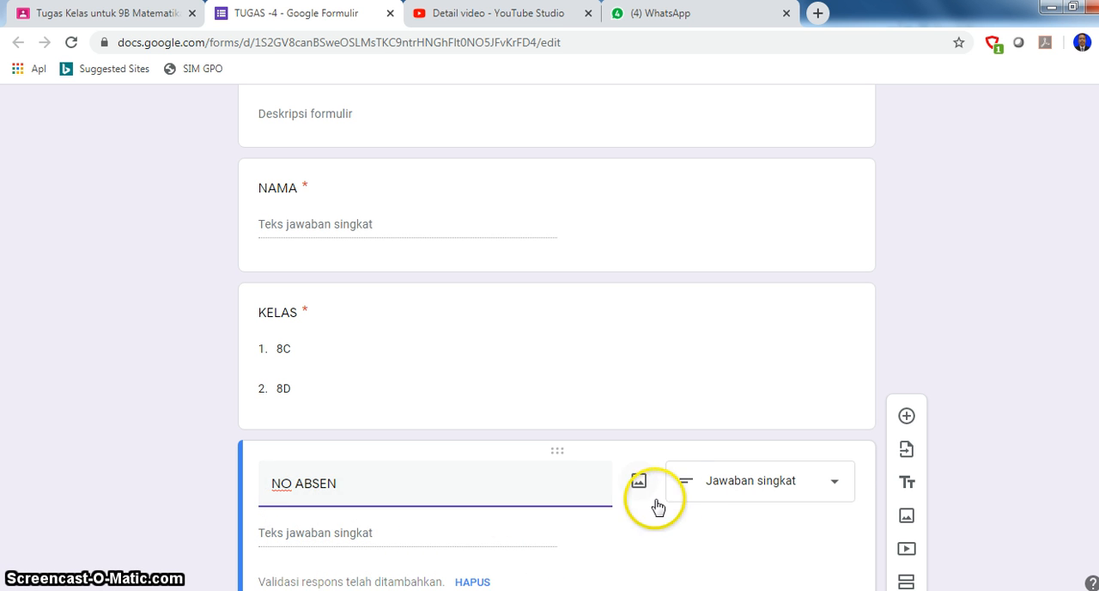
{"action": "scroll", "coordinate": [684, 487], "scroll_direction": "down", "scroll_amount": 2}
{"action": "scroll", "coordinate": [678, 481], "scroll_direction": "down", "scroll_amount": 1}
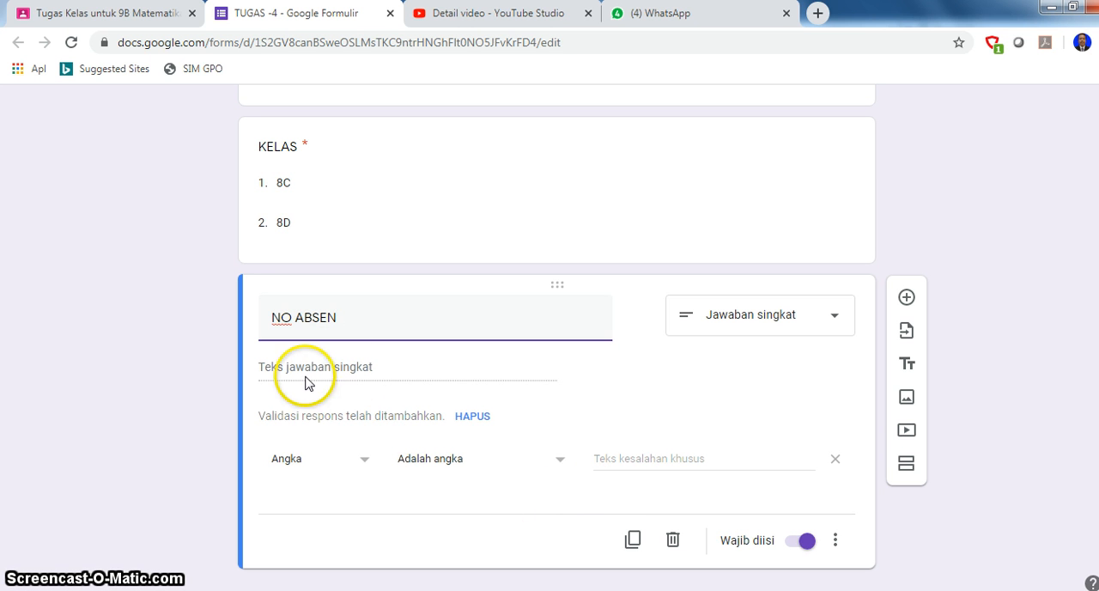
- Add a second section titled "TUGAS" with the description "Kerjakan soal berikut dengan singkat dan Jelas!"
{"action": "left_click", "coordinate": [906, 465]}
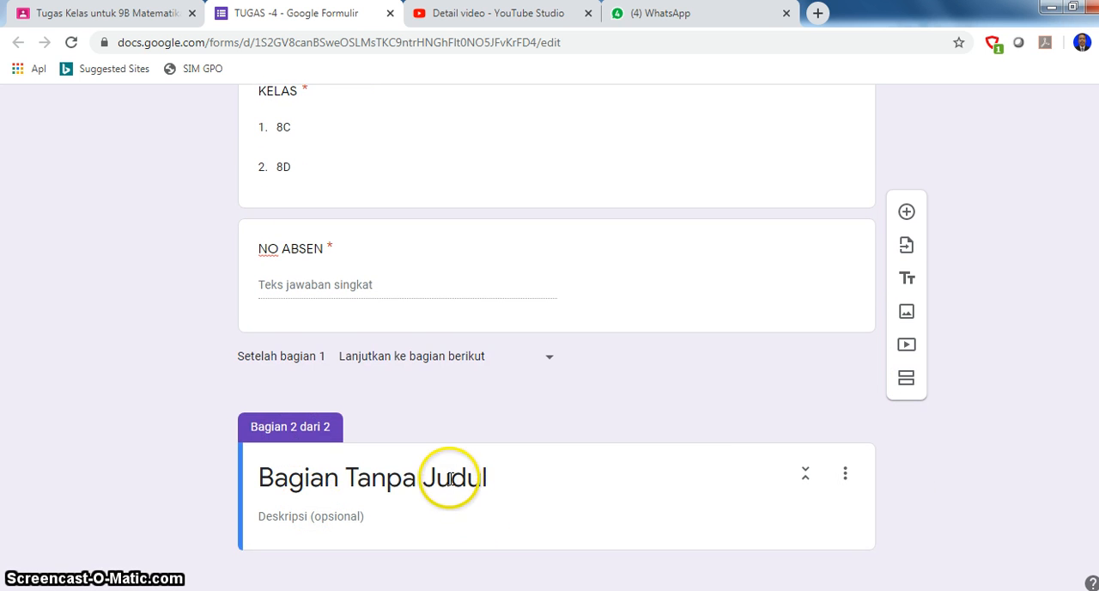
{"action": "left_click", "coordinate": [451, 478]}
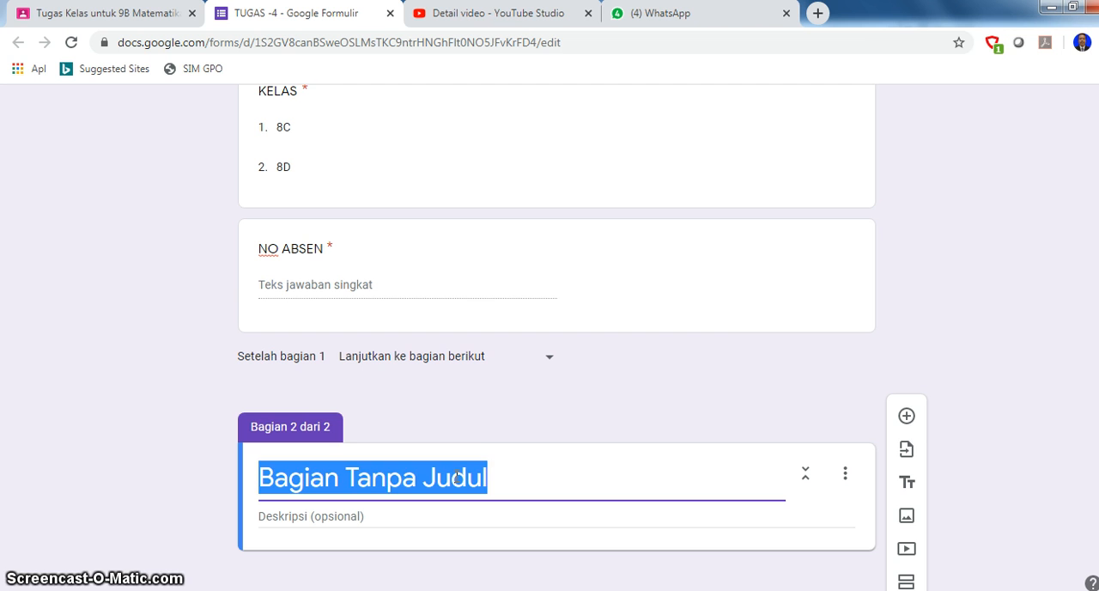
{"action": "type", "text": "TUGAS"}
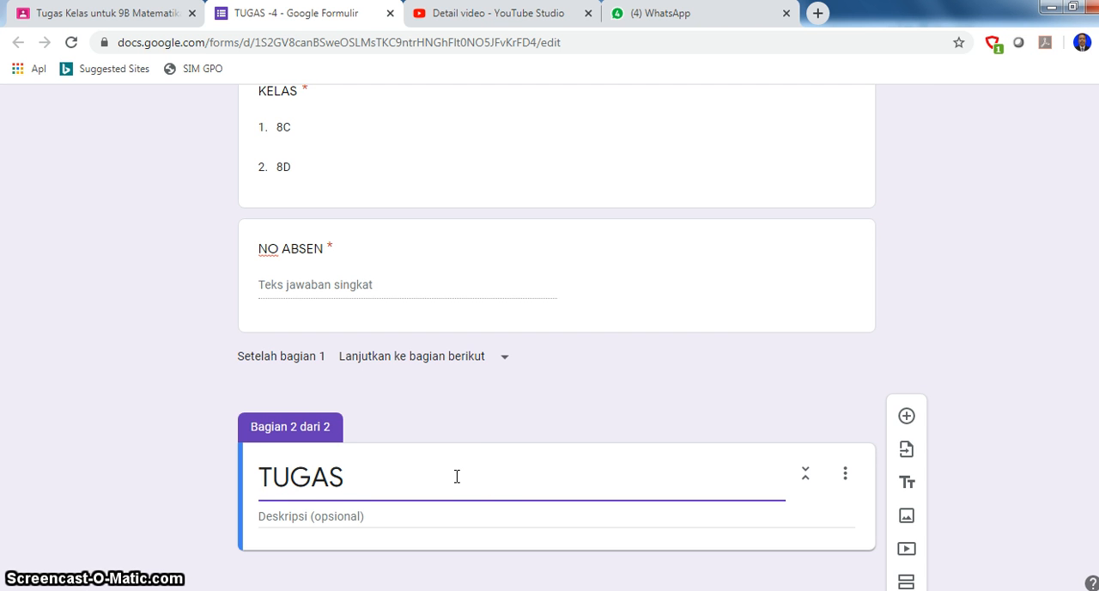
{"action": "left_click", "coordinate": [338, 519]}
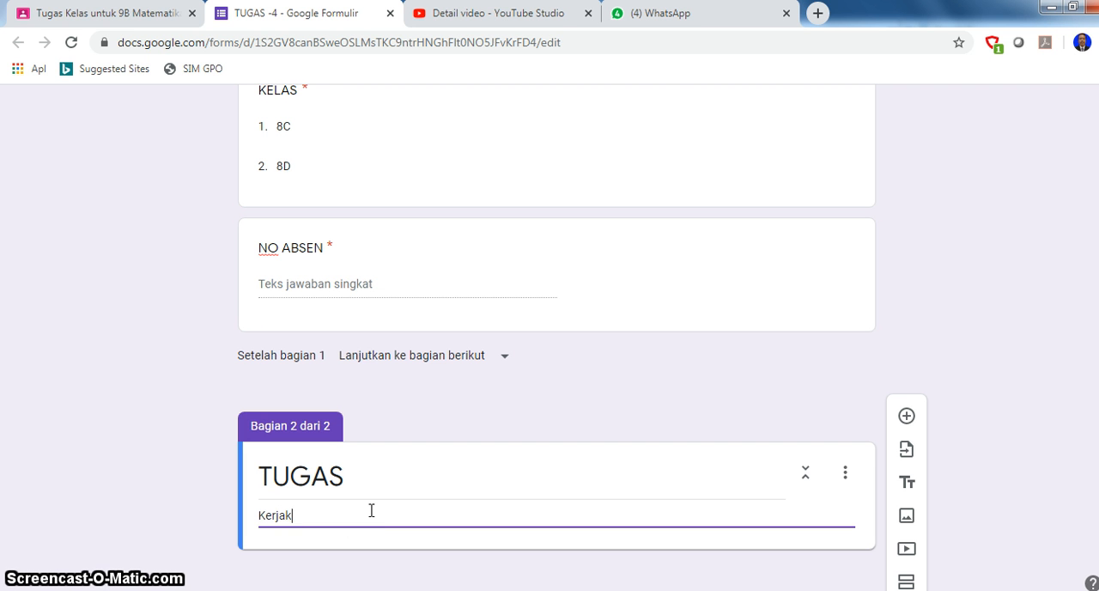
{"action": "type", "text": "Kerjakan soal berikut dengan singkat dan Jelas!"}
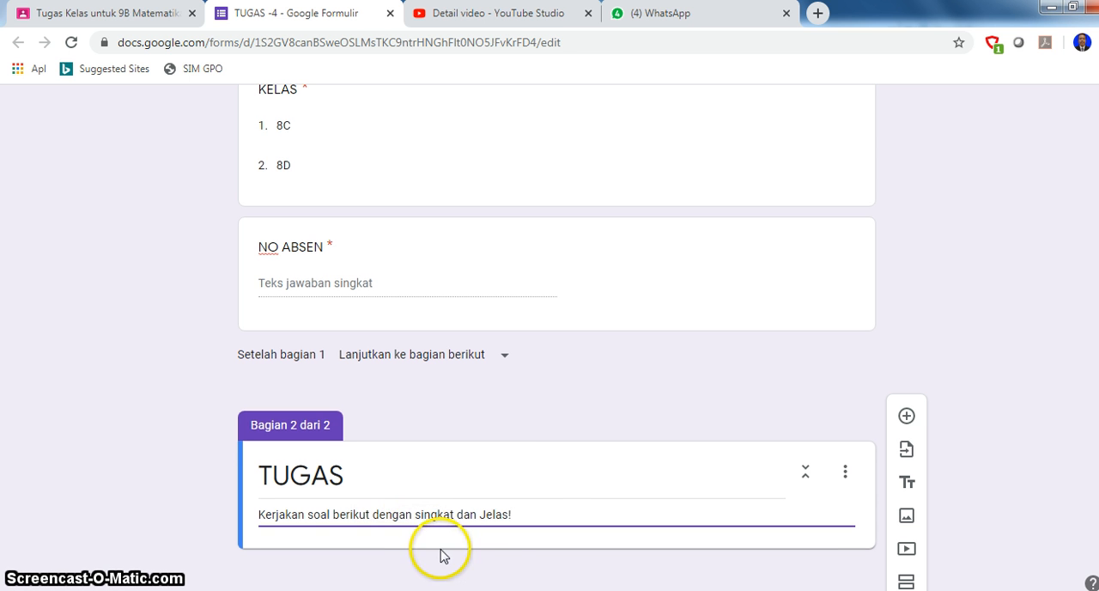
- Add a question to the TUGAS section reading "Berikut ini data nilai kelas 8C dalam bentuk tabel"
{"action": "left_click", "coordinate": [906, 416]}
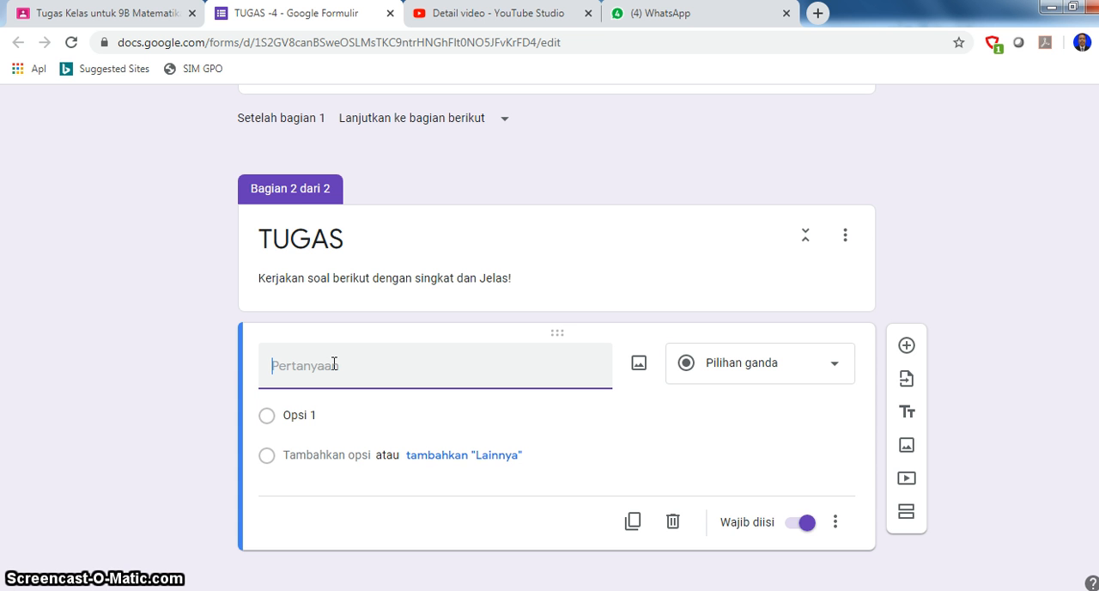
{"action": "type", "text": "ut ini data nilai"}
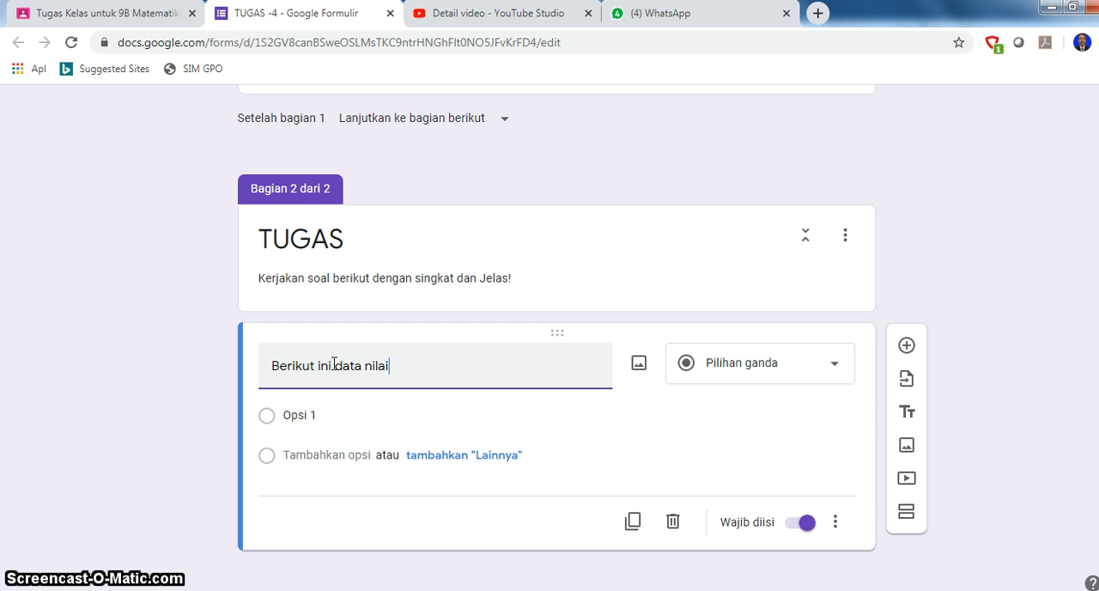
{"action": "type", "text": "kelas 8C dalam bentuk tabel"}
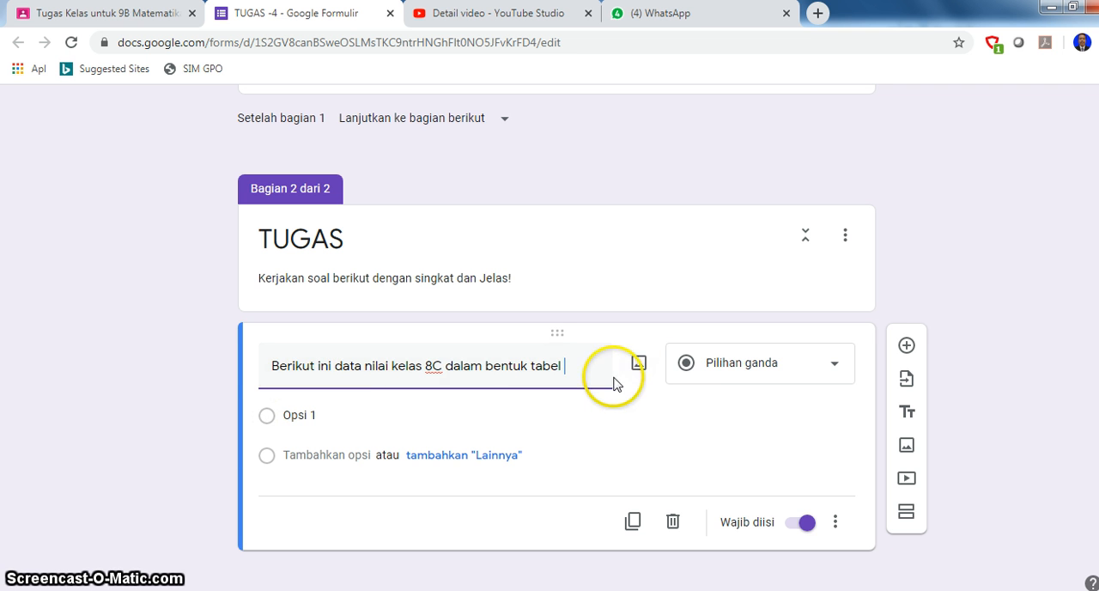
- Start an image upload for the new question and browse to the folder A\gambar on Local Disk (D:)
{"action": "left_click", "coordinate": [638, 368]}
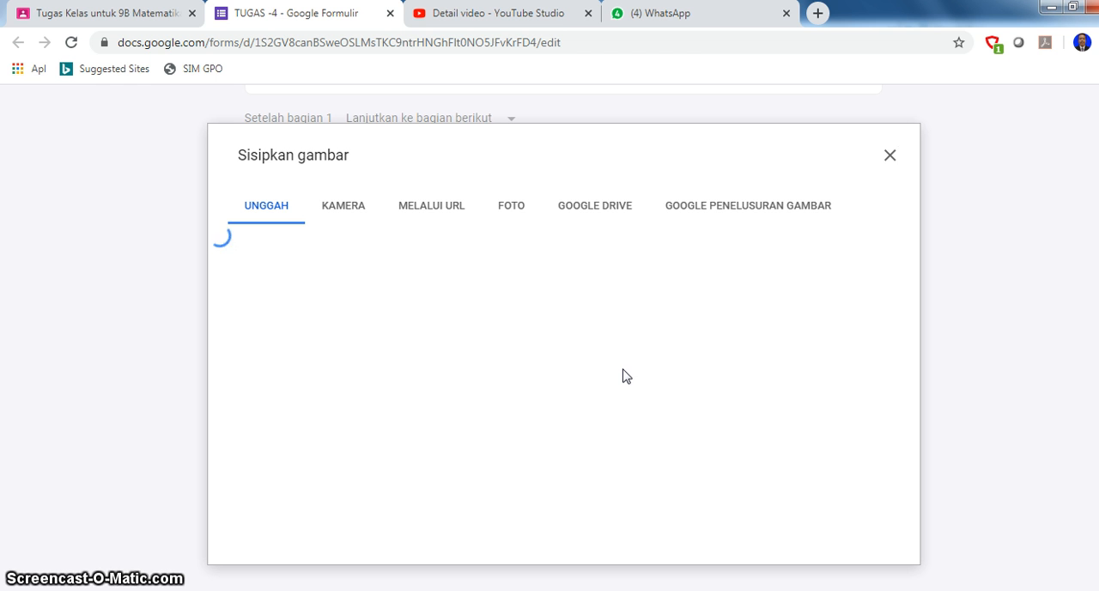
{"action": "left_click", "coordinate": [563, 447]}
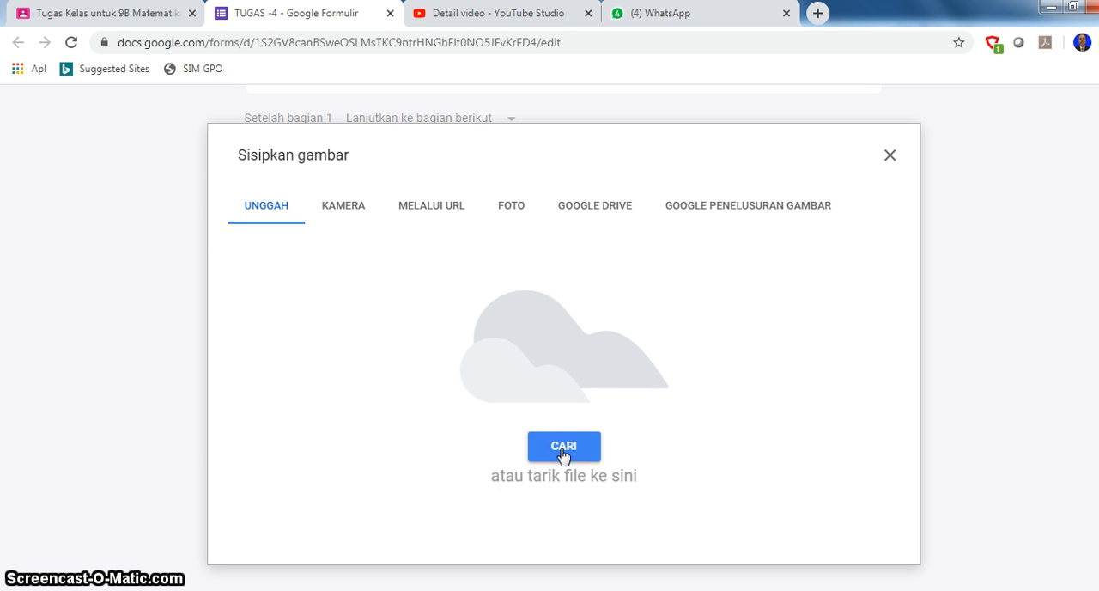
{"action": "left_click", "coordinate": [561, 452]}
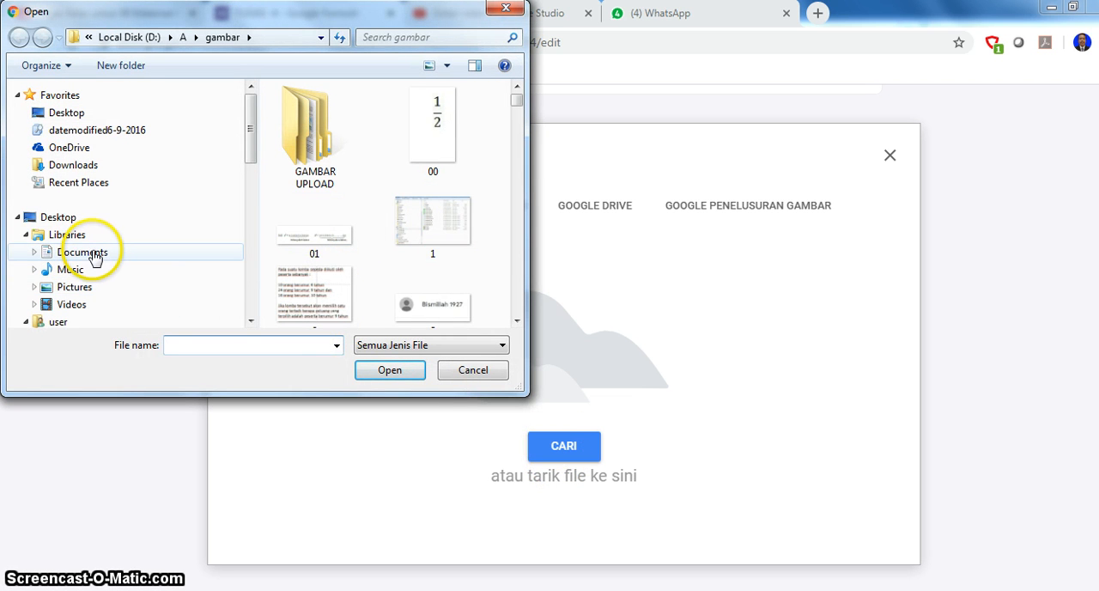
{"action": "left_click_drag", "start_coordinate": [246, 152], "coordinate": [257, 243]}
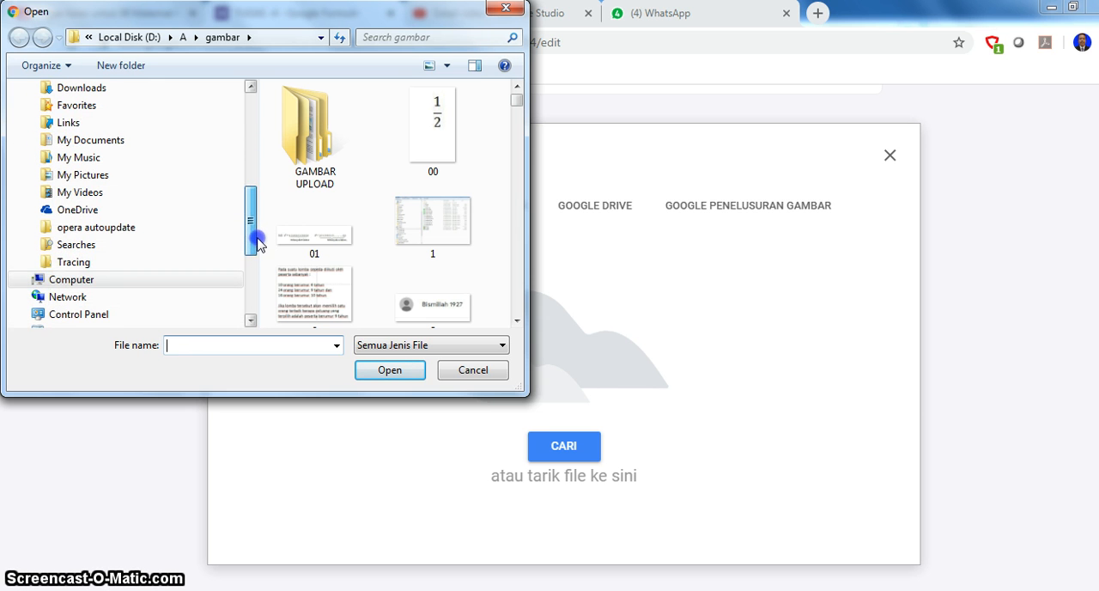
{"action": "left_click", "coordinate": [27, 279]}
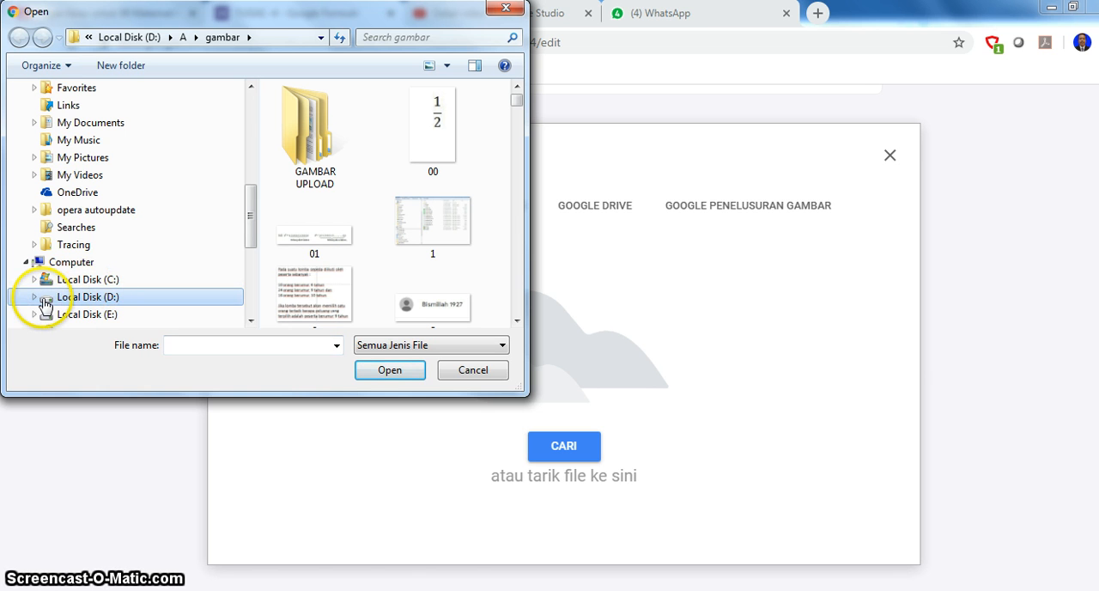
{"action": "left_click", "coordinate": [35, 296]}
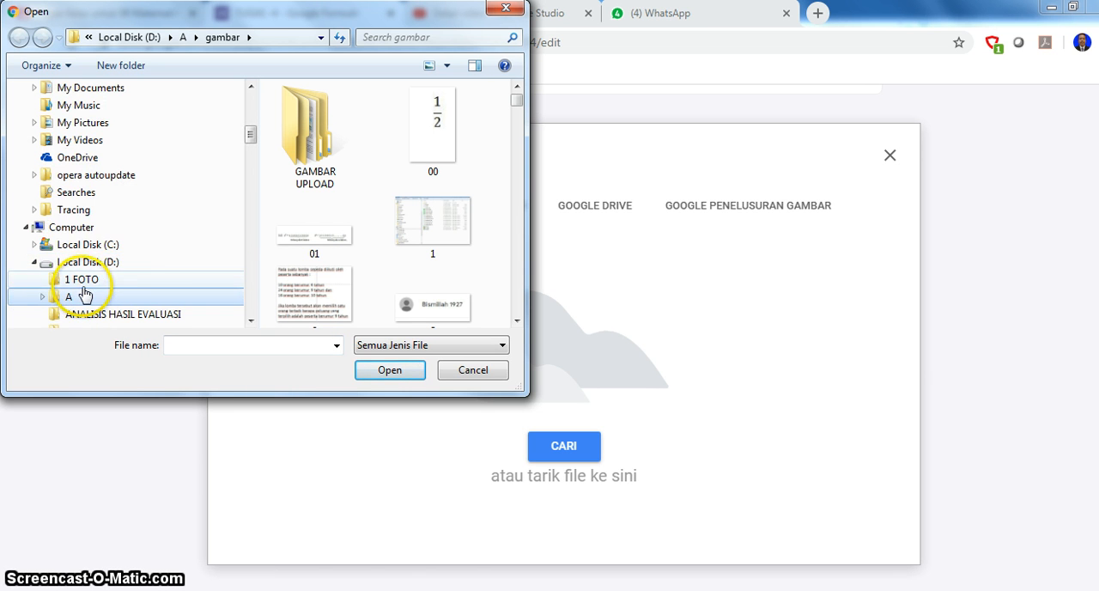
{"action": "scroll", "coordinate": [77, 292], "scroll_direction": "down", "scroll_amount": 1}
{"action": "left_click", "coordinate": [42, 245]}
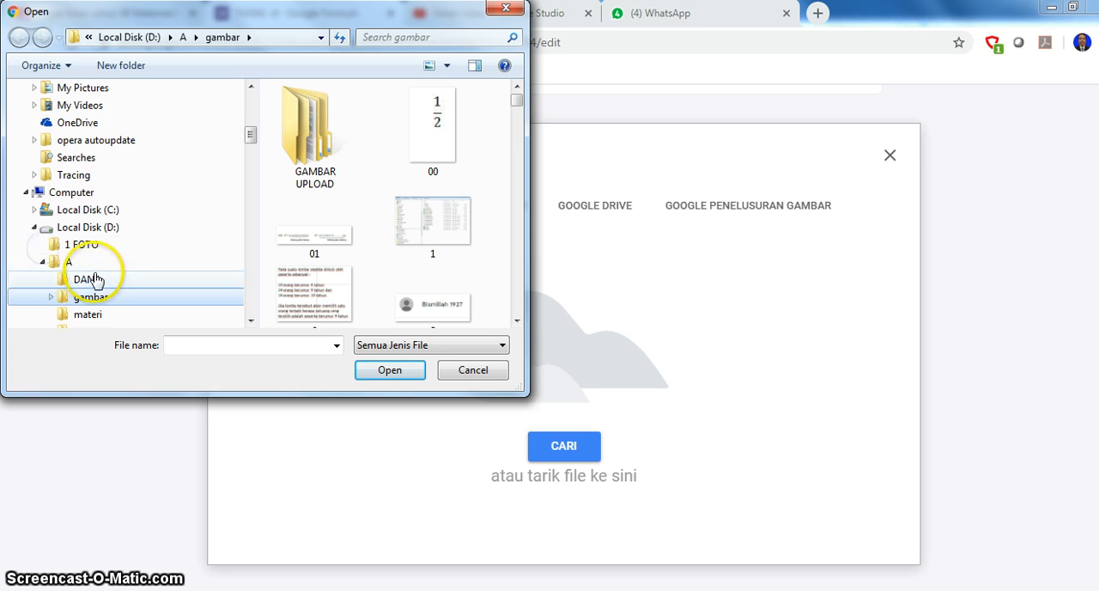
{"action": "scroll", "coordinate": [99, 298], "scroll_direction": "down", "scroll_amount": 1}
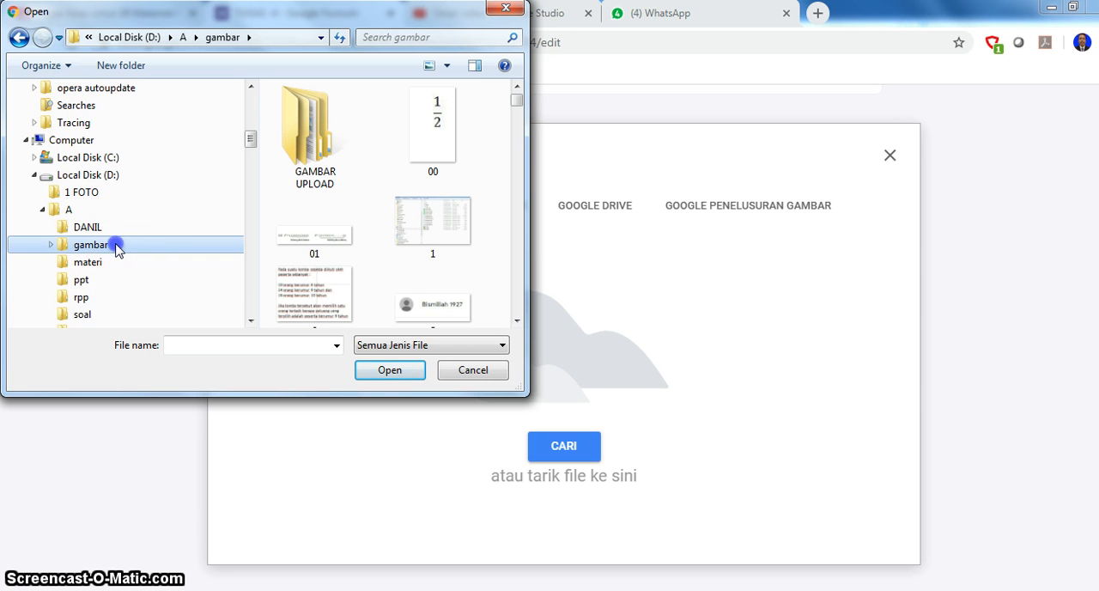
{"action": "left_click", "coordinate": [126, 246]}
- Find the "Data Tinggi Badan" table image in the gambar folder and insert it into the question
{"action": "left_click", "coordinate": [430, 230]}
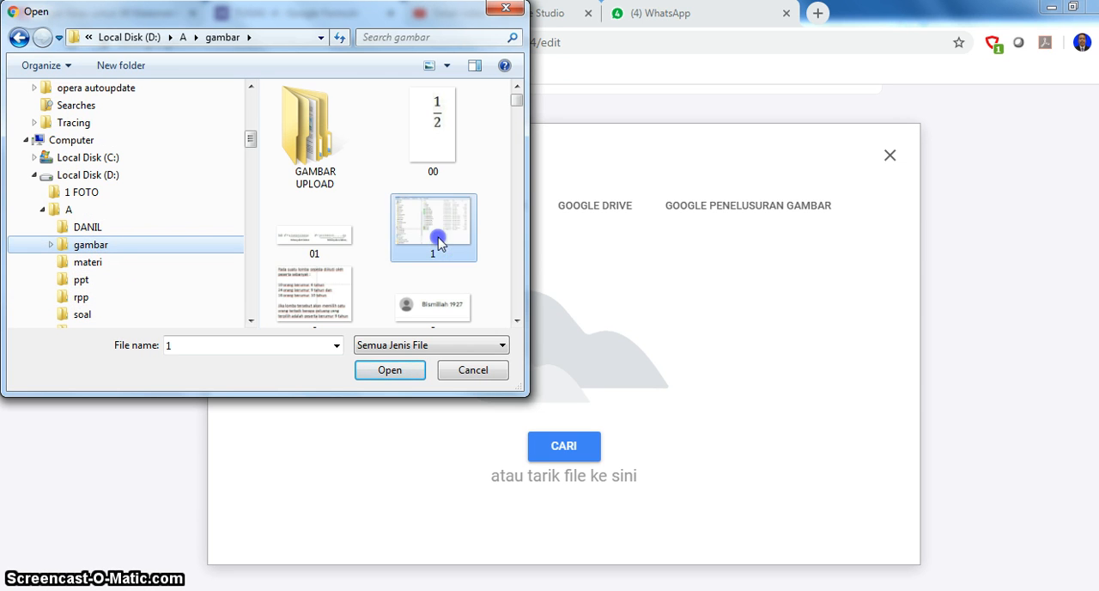
{"action": "scroll", "coordinate": [440, 258], "scroll_direction": "down", "scroll_amount": 3}
{"action": "scroll", "coordinate": [441, 260], "scroll_direction": "down", "scroll_amount": 5}
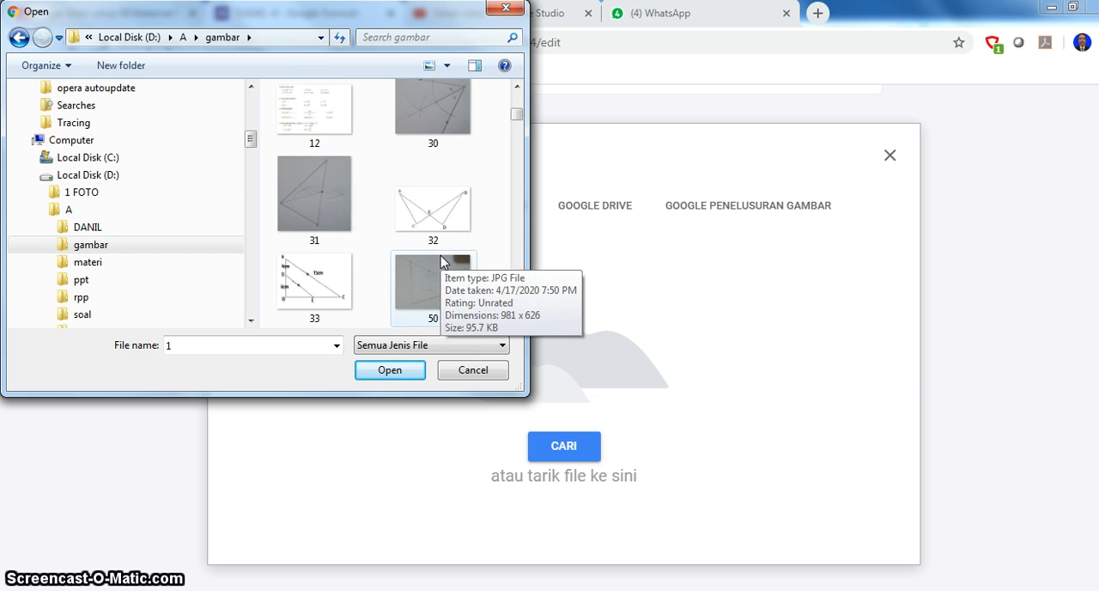
{"action": "scroll", "coordinate": [429, 253], "scroll_direction": "down", "scroll_amount": 4}
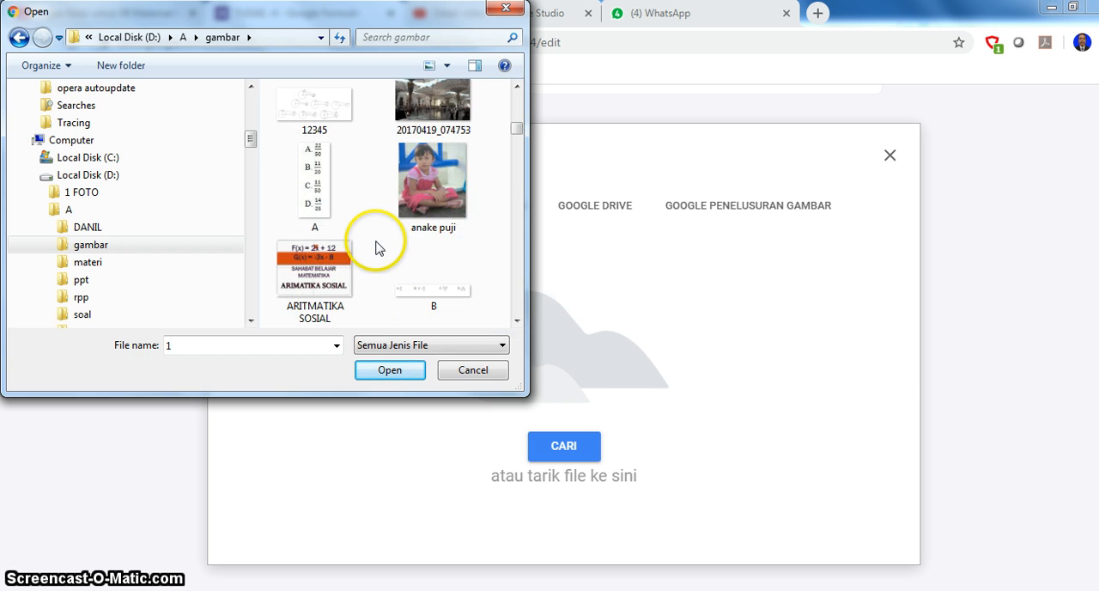
{"action": "scroll", "coordinate": [378, 246], "scroll_direction": "down", "scroll_amount": 1}
{"action": "scroll", "coordinate": [380, 248], "scroll_direction": "down", "scroll_amount": 4}
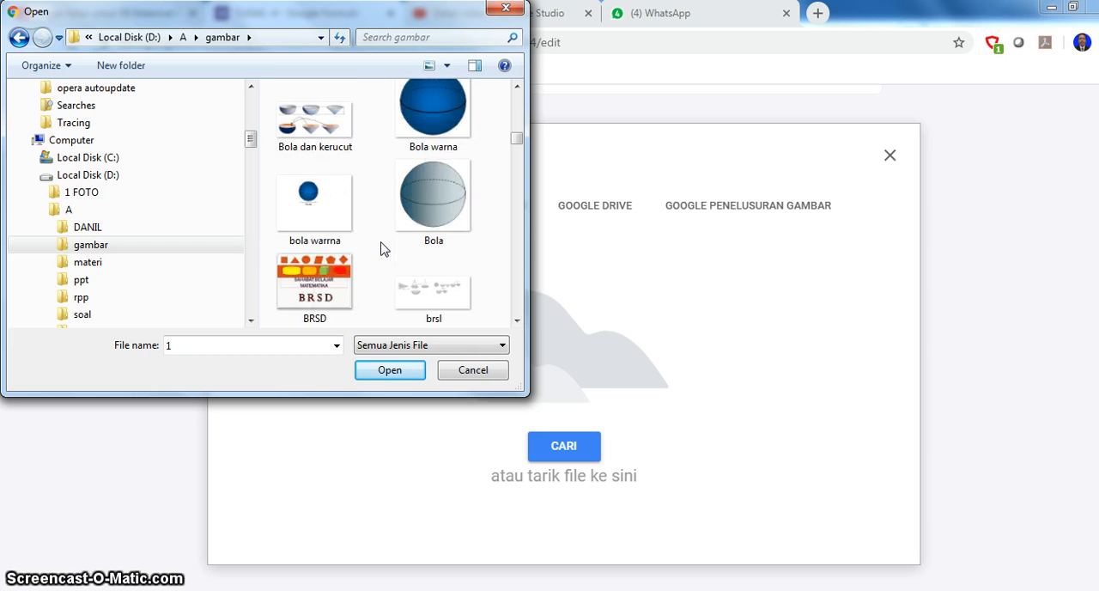
{"action": "scroll", "coordinate": [381, 247], "scroll_direction": "down", "scroll_amount": 1}
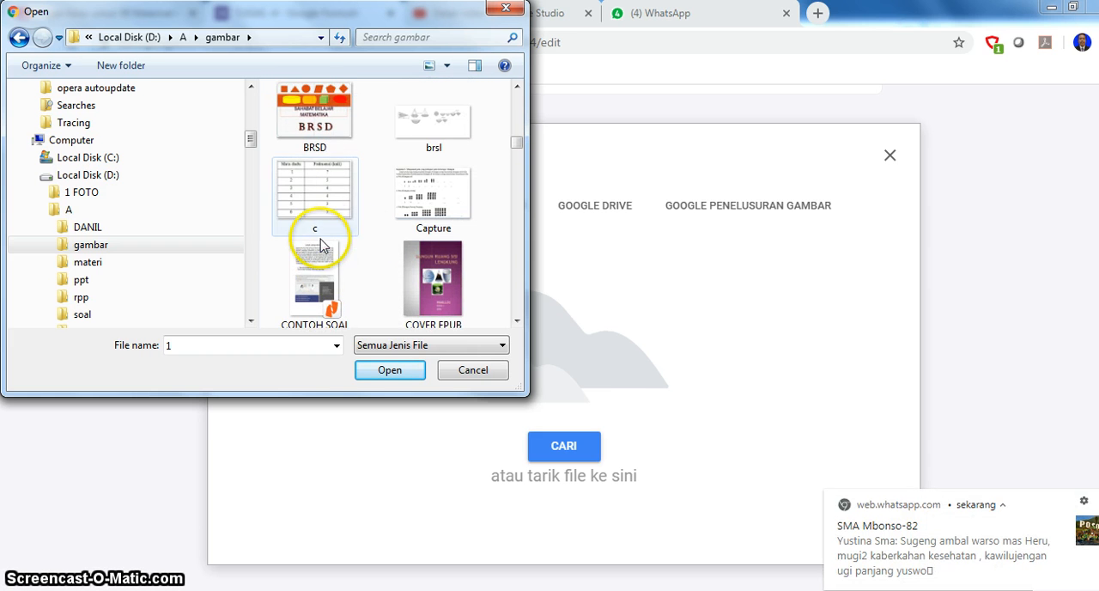
{"action": "left_click", "coordinate": [305, 190]}
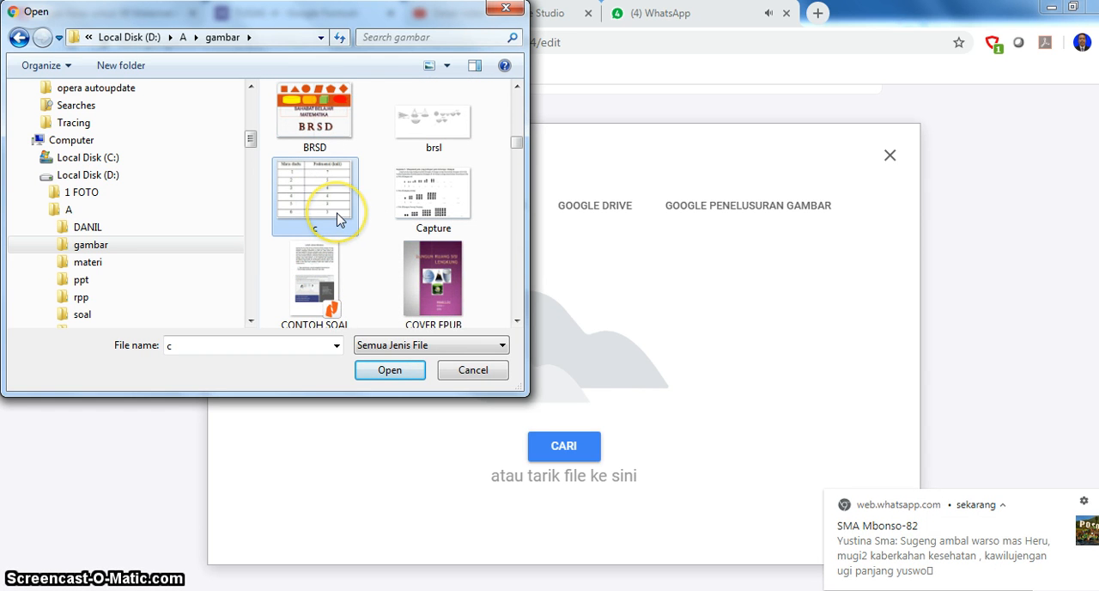
{"action": "scroll", "coordinate": [337, 215], "scroll_direction": "down", "scroll_amount": 1}
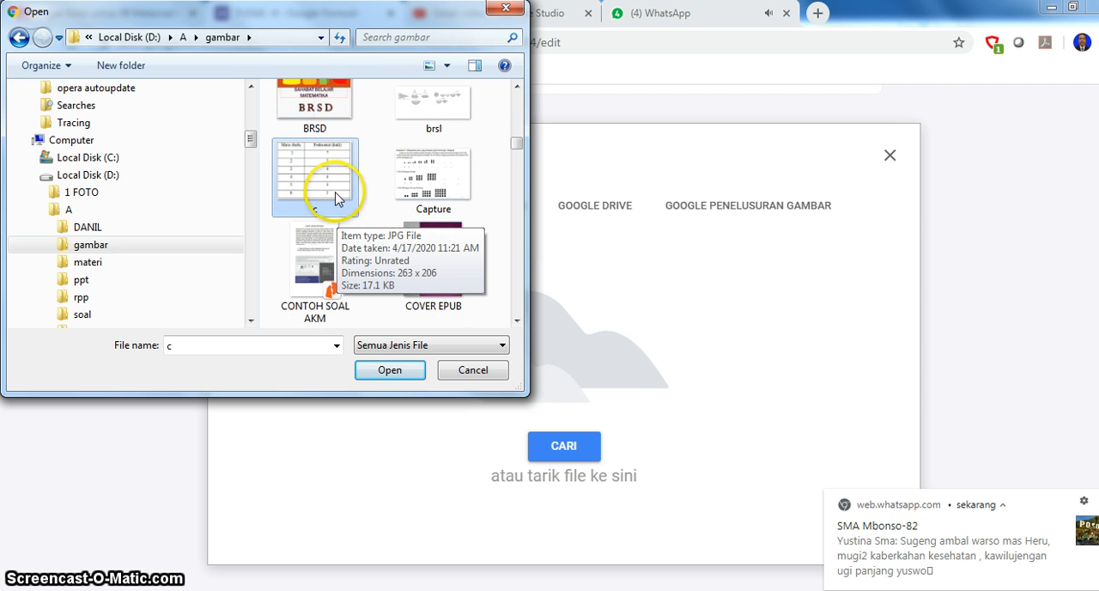
{"action": "scroll", "coordinate": [339, 202], "scroll_direction": "down", "scroll_amount": 3}
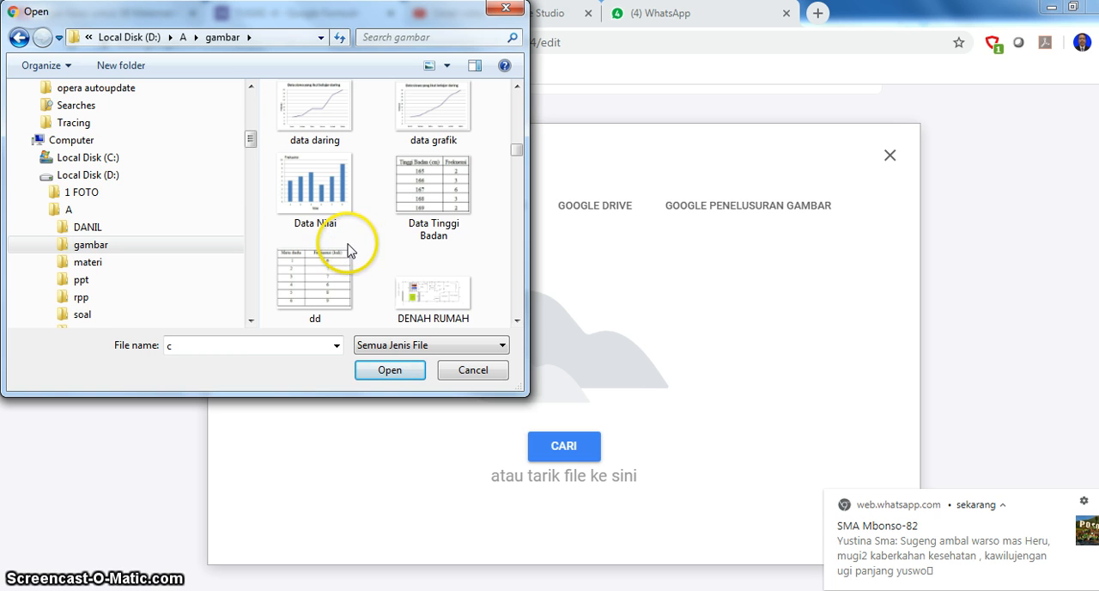
{"action": "left_click", "coordinate": [422, 185]}
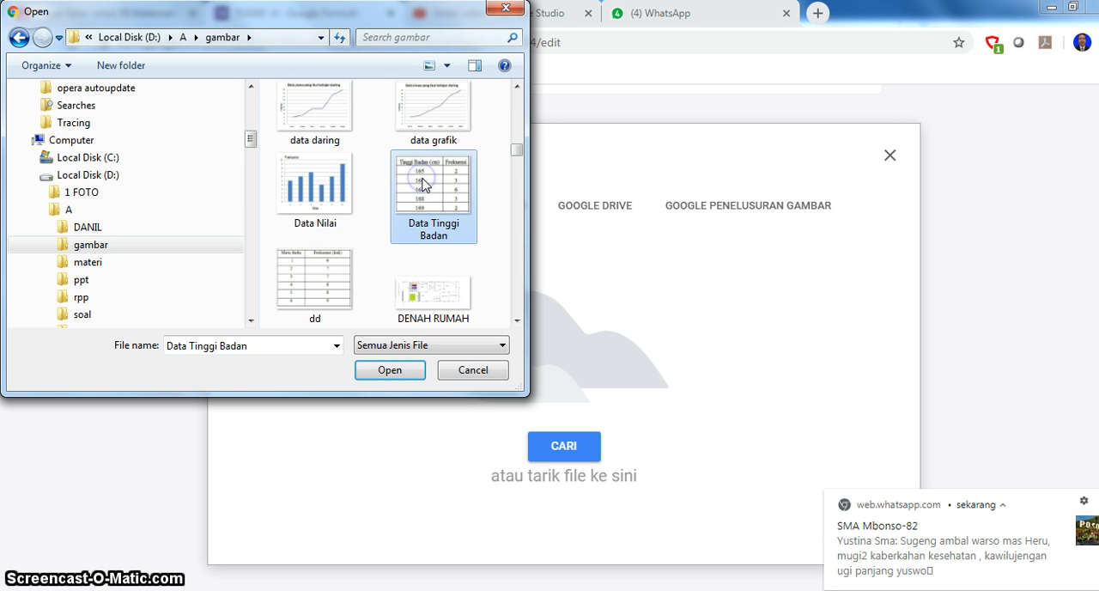
{"action": "left_click", "coordinate": [401, 373]}
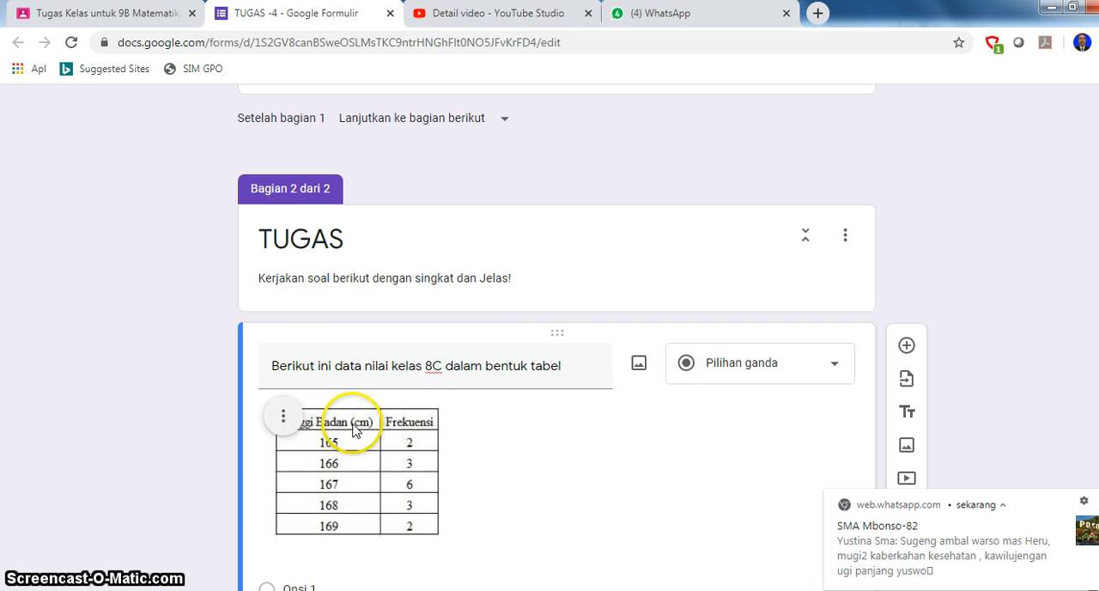
- Reword the question to "Berikut ini data tinggi badan beberapa siswa dalam bentuk tabel"
{"action": "triple_click", "coordinate": [407, 369]}
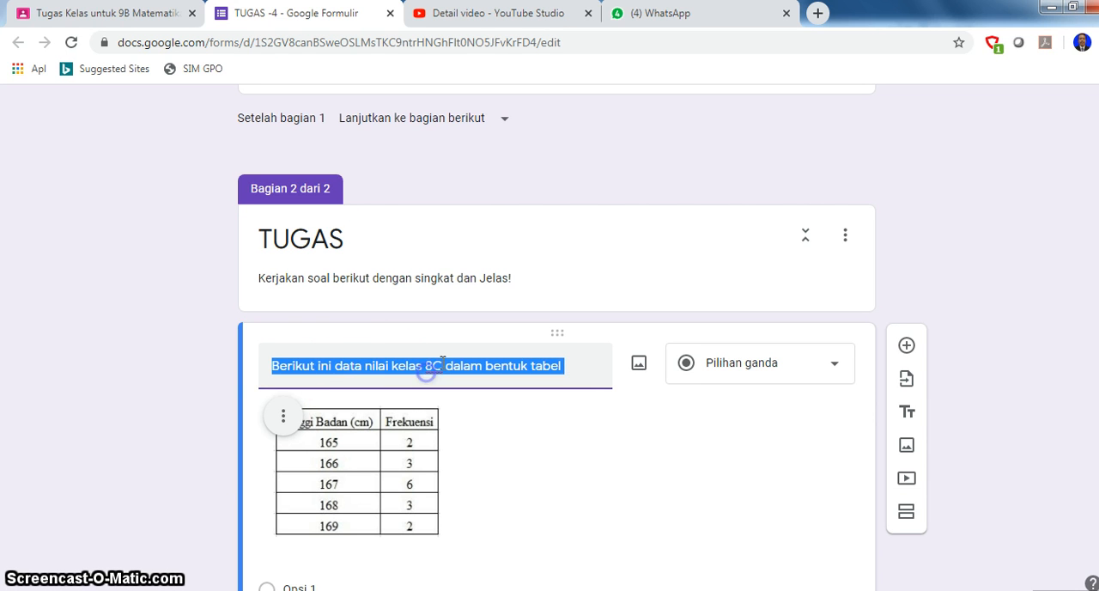
{"action": "left_click", "coordinate": [442, 364]}
{"action": "left_click_drag", "start_coordinate": [407, 369], "coordinate": [374, 376]}
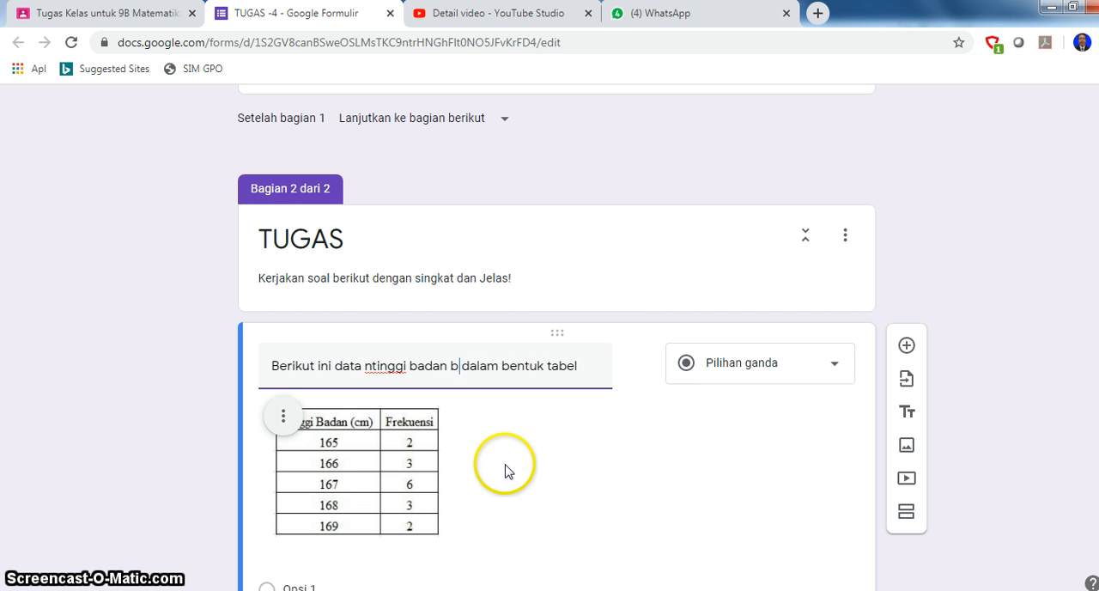
{"action": "type", "text": "erao"}
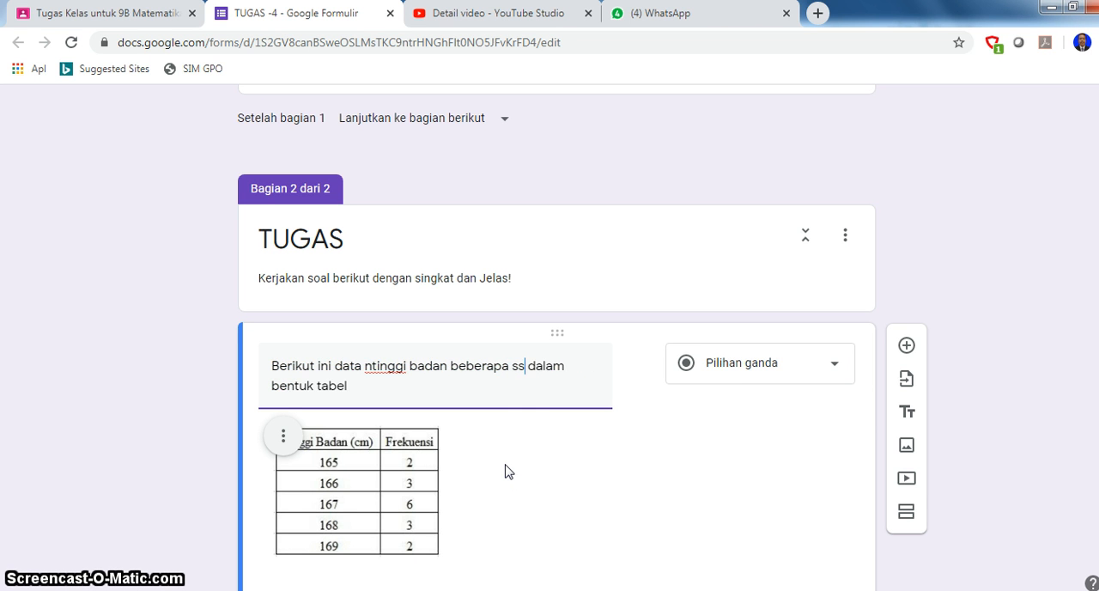
{"action": "type", "text": "a"}
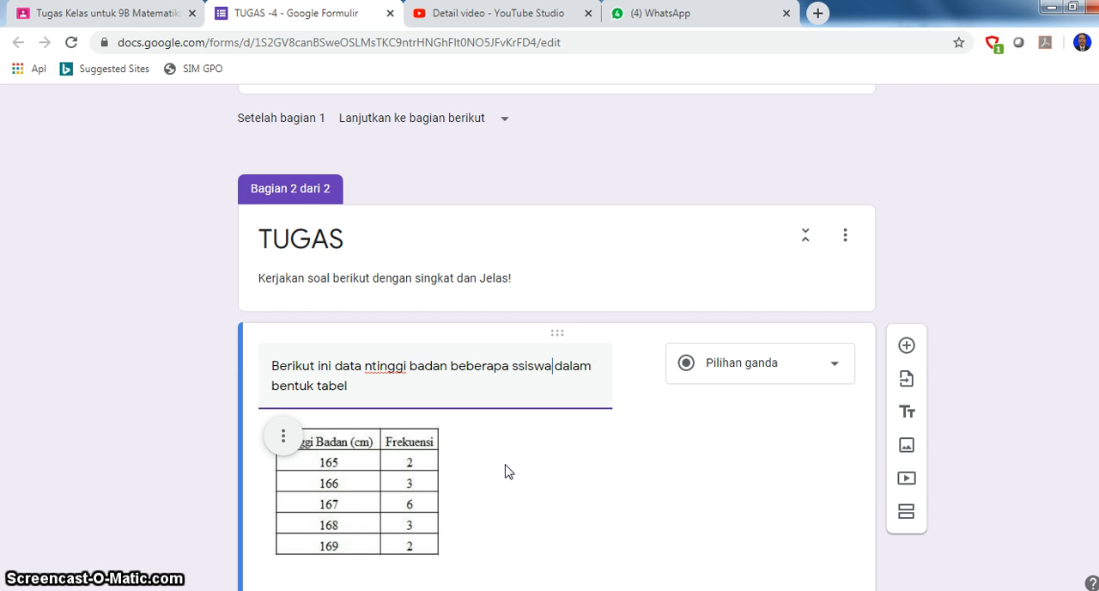
{"action": "left_click", "coordinate": [516, 367]}
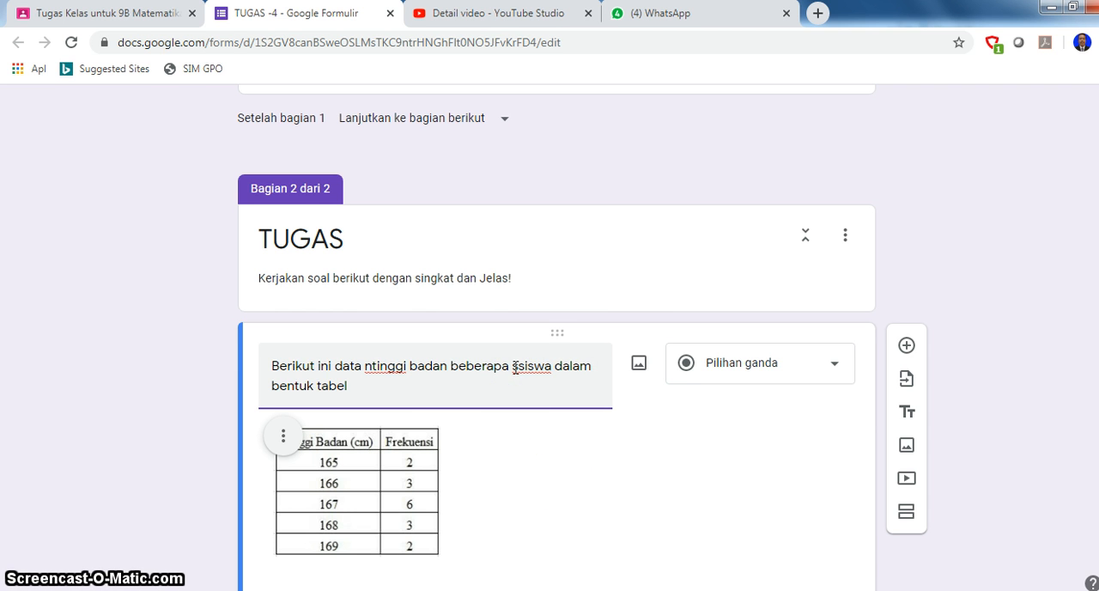
{"action": "left_click", "coordinate": [366, 367]}
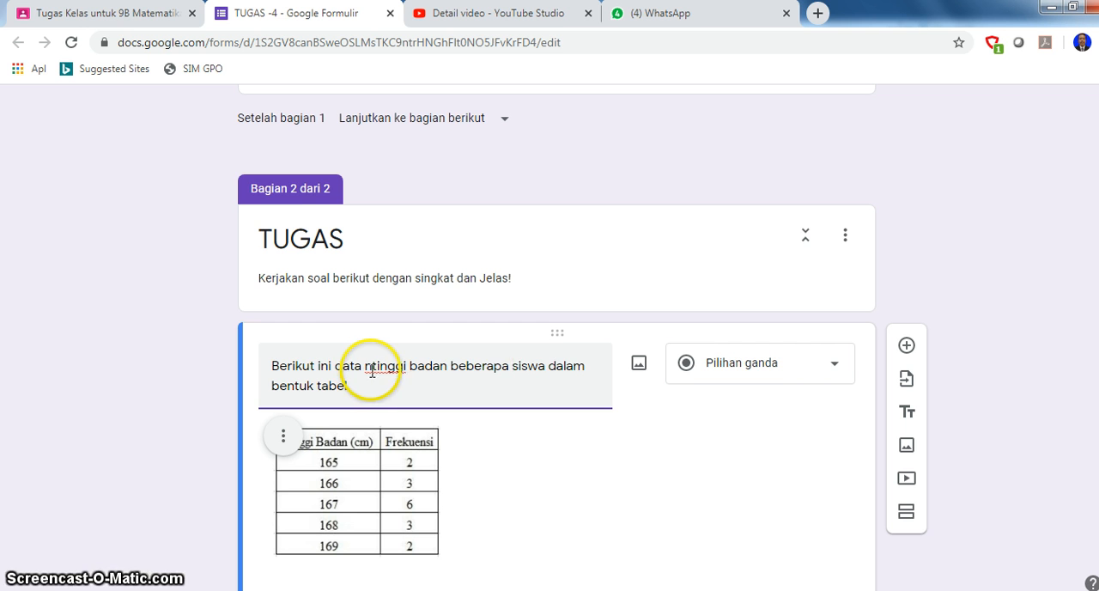
{"action": "left_click", "coordinate": [370, 368]}
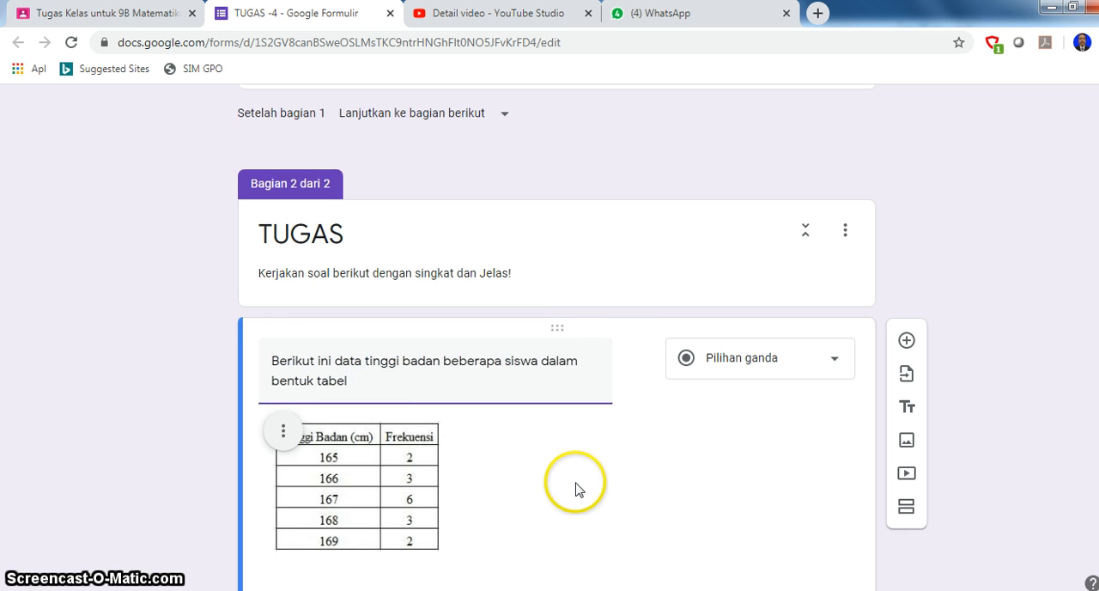
{"action": "scroll", "coordinate": [576, 487], "scroll_direction": "down", "scroll_amount": 2}
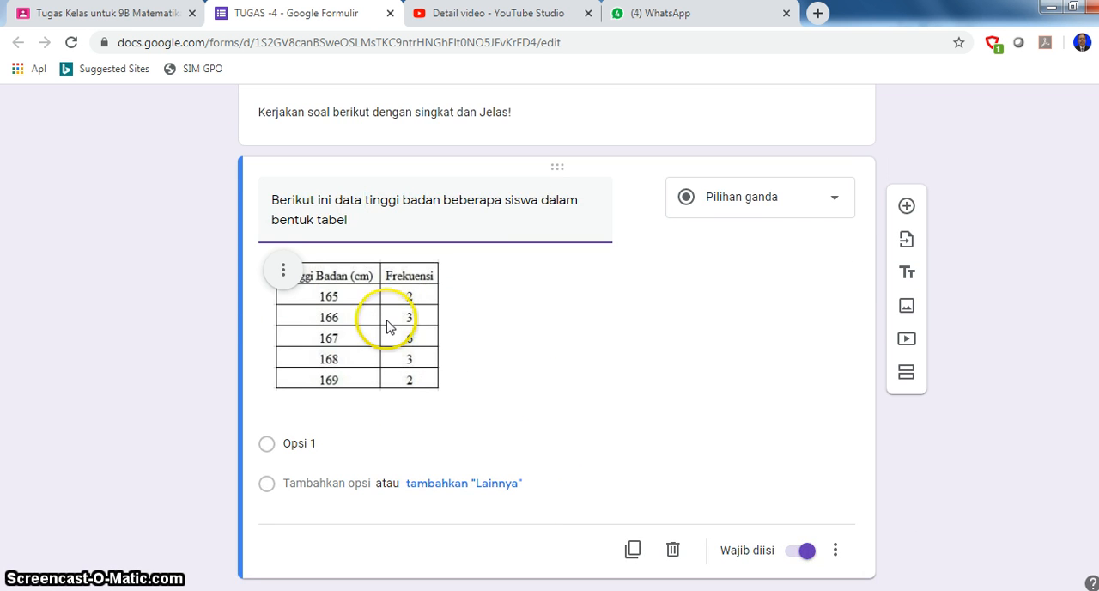
{"action": "scroll", "coordinate": [438, 380], "scroll_direction": "up", "scroll_amount": 1}
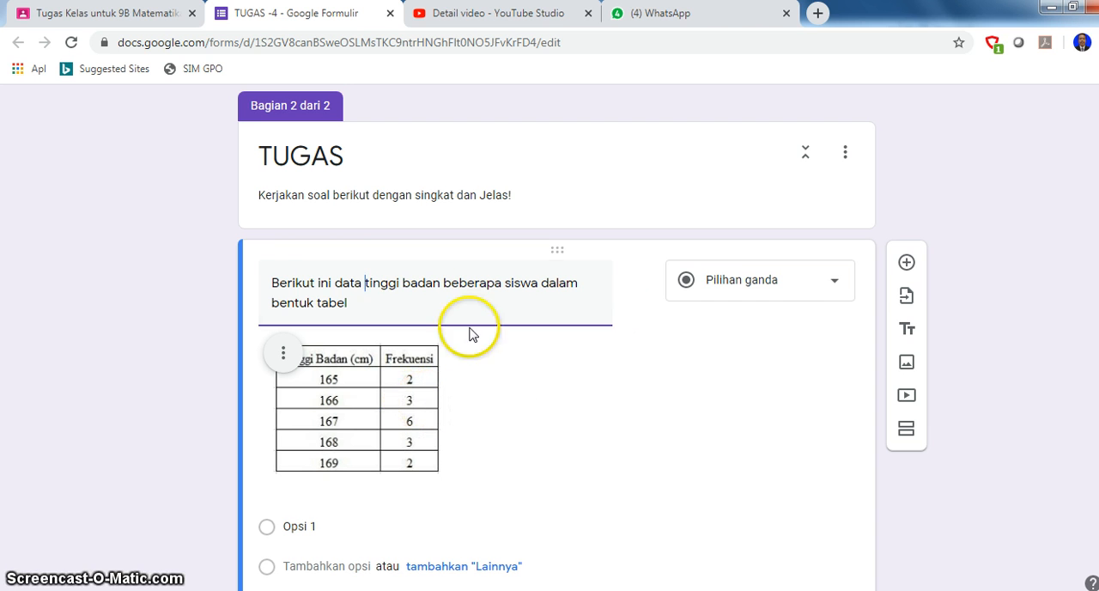
- Make the height question a Paragraf answer and extend its text with ". Tentukkan Mean , Median dan Modusnya"
{"action": "left_click", "coordinate": [833, 286]}
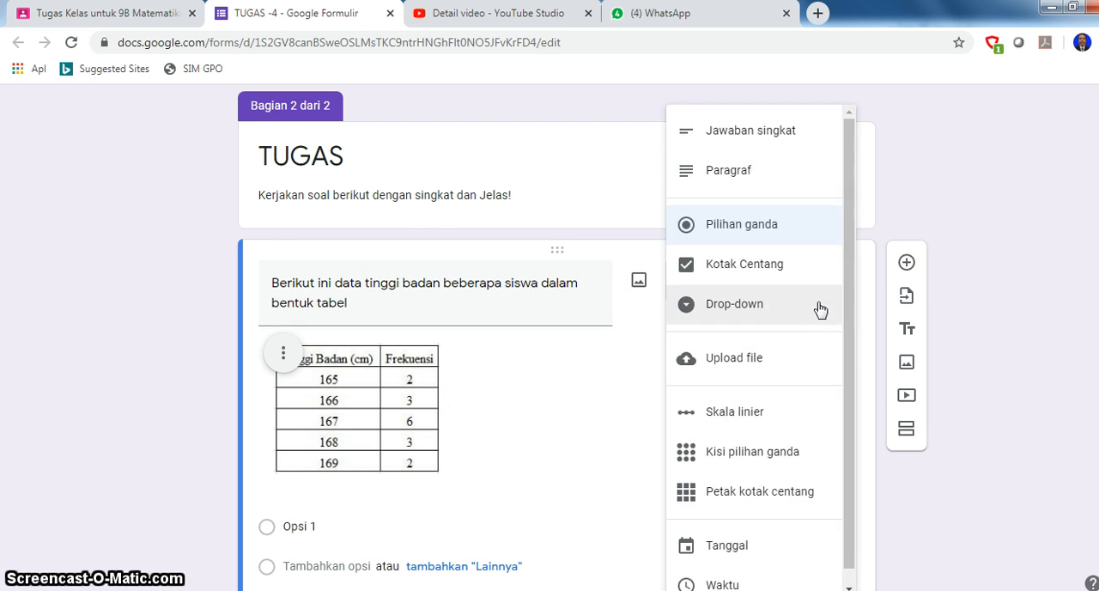
{"action": "left_click", "coordinate": [728, 173]}
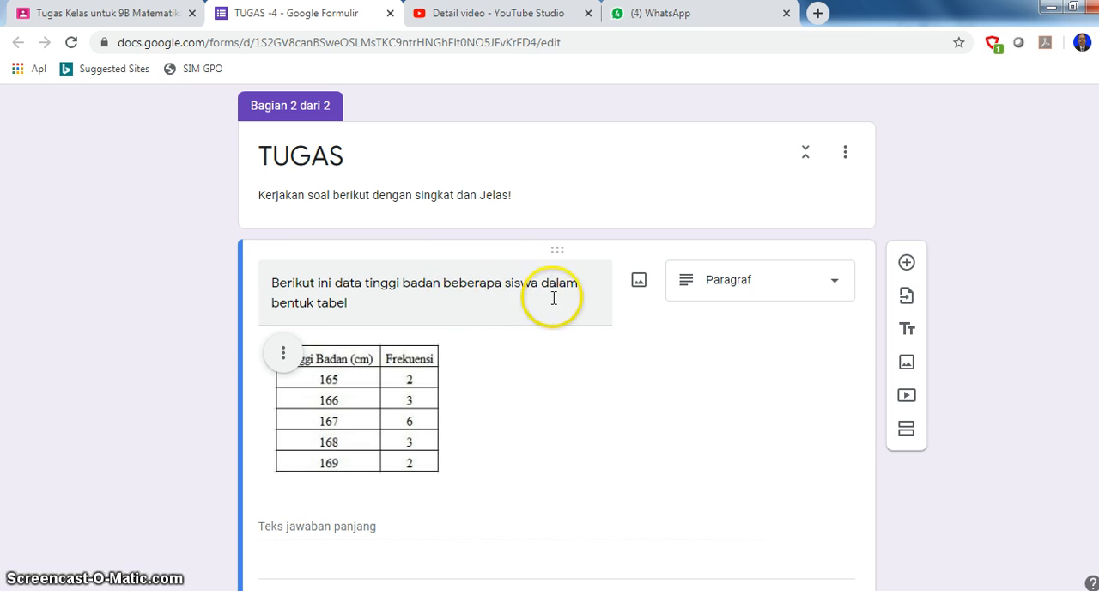
{"action": "triple_click", "coordinate": [358, 307]}
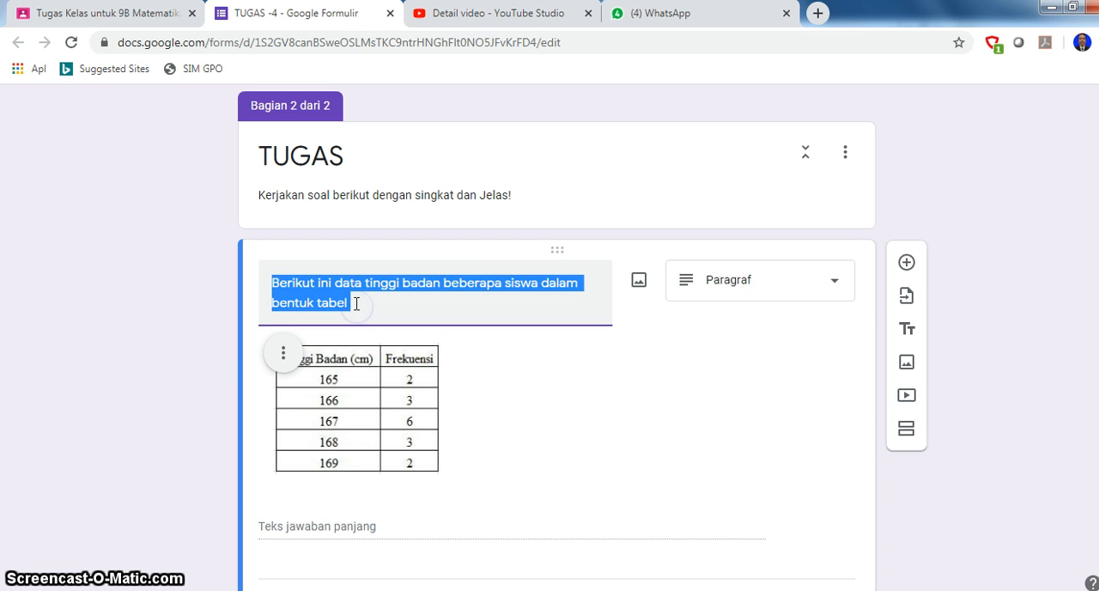
{"action": "left_click", "coordinate": [377, 304]}
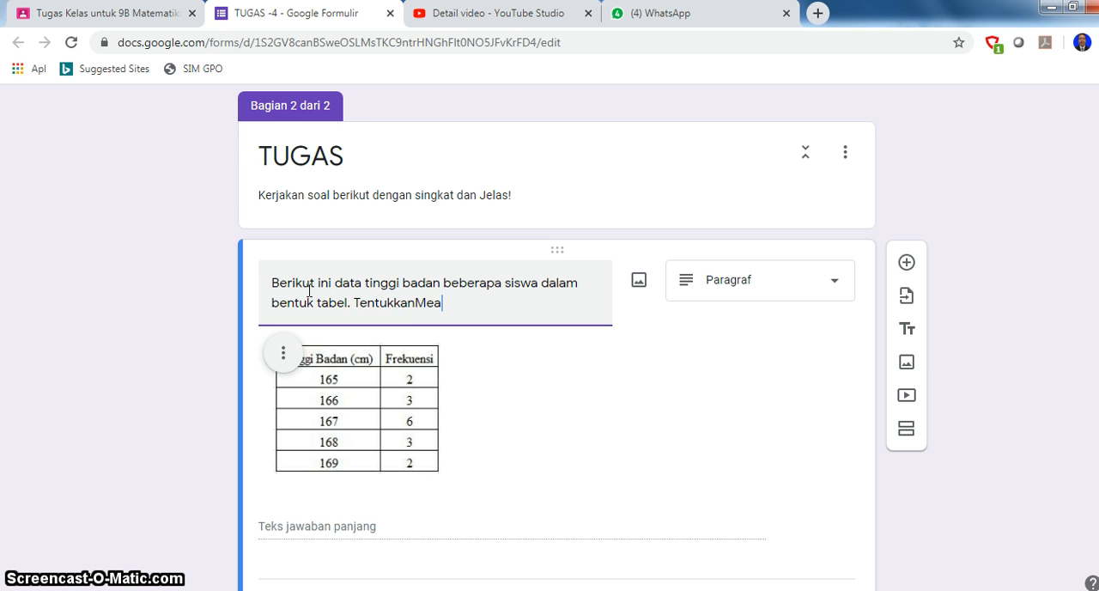
{"action": "key", "text": "BackSpace"}
{"action": "key", "text": "BackSpace"}
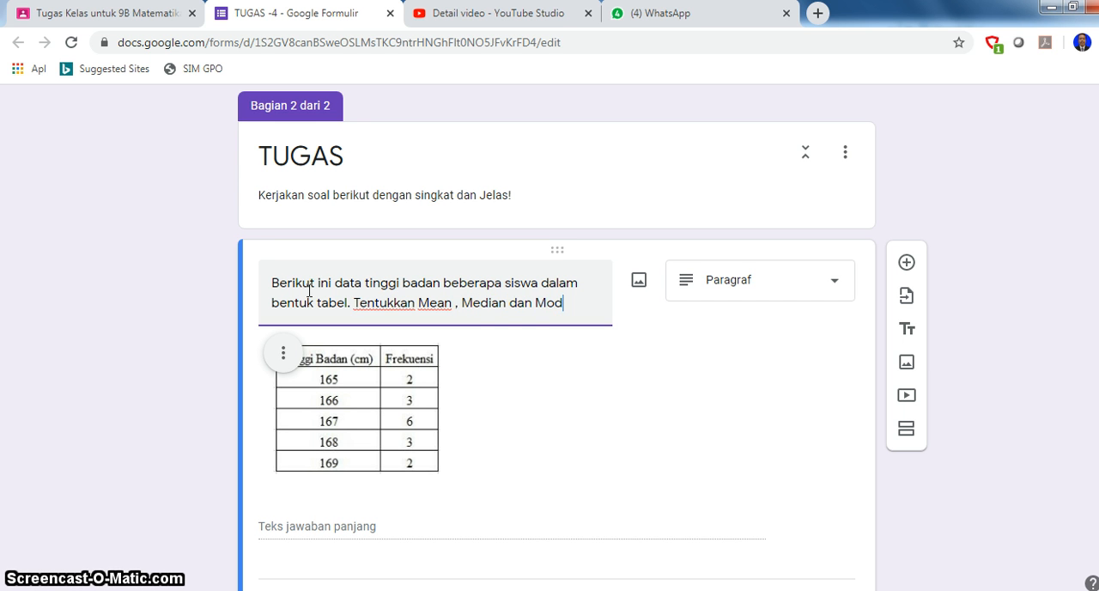
{"action": "type", "text": "nya"}
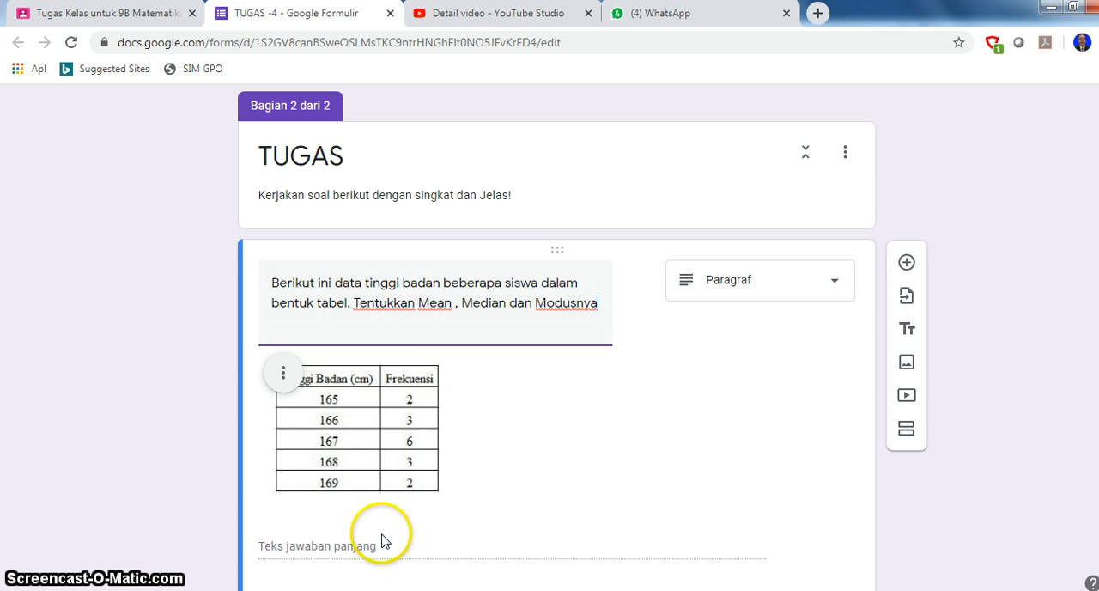
- Return to the Classroom assignment and assign it to classes 8C, 9C, 8D and 9A in addition to 9B
{"action": "scroll", "coordinate": [377, 541], "scroll_direction": "down", "scroll_amount": 1}
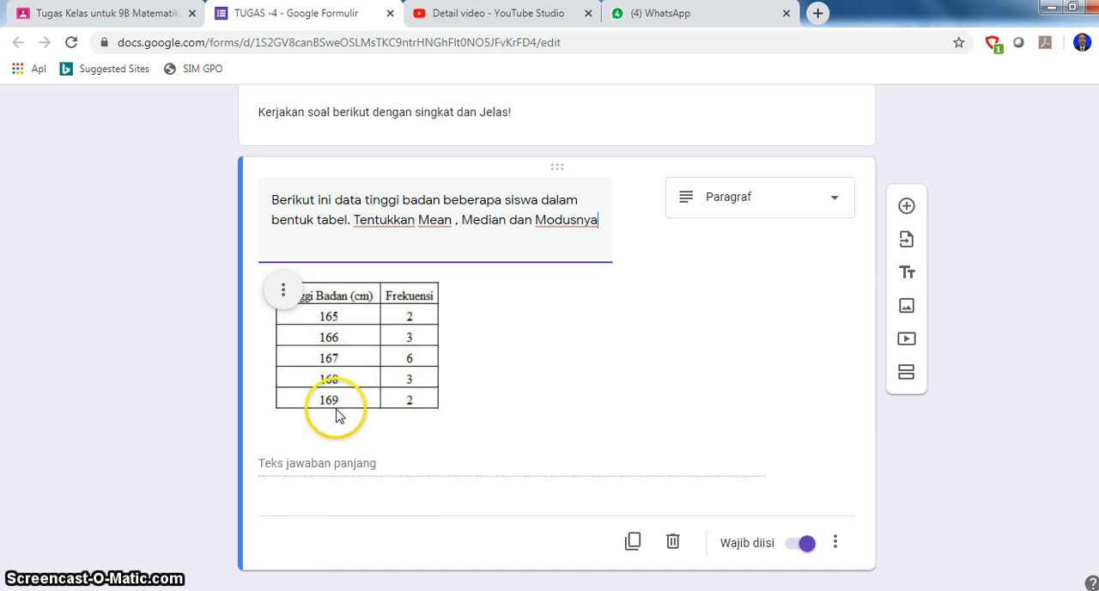
{"action": "scroll", "coordinate": [504, 384], "scroll_direction": "up", "scroll_amount": 1}
{"action": "scroll", "coordinate": [504, 384], "scroll_direction": "up", "scroll_amount": 10}
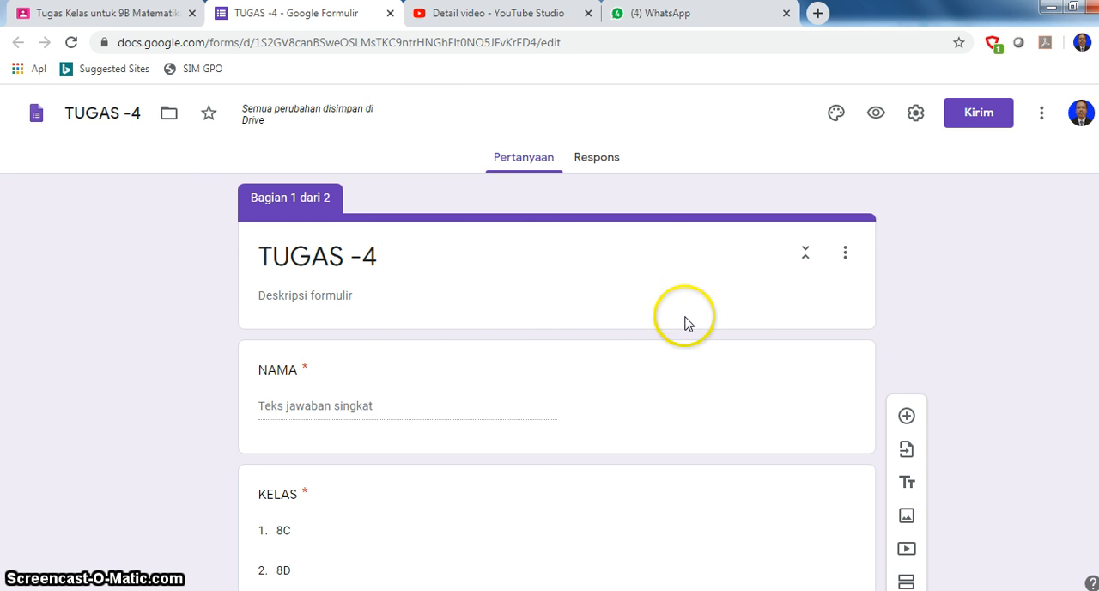
{"action": "left_click", "coordinate": [124, 16]}
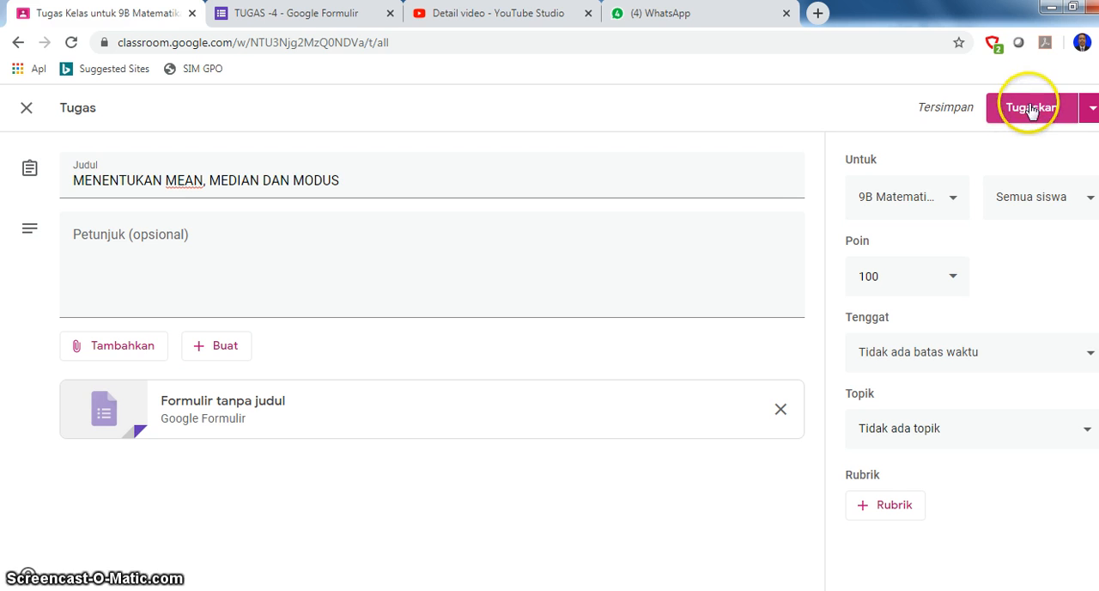
{"action": "left_click", "coordinate": [952, 204]}
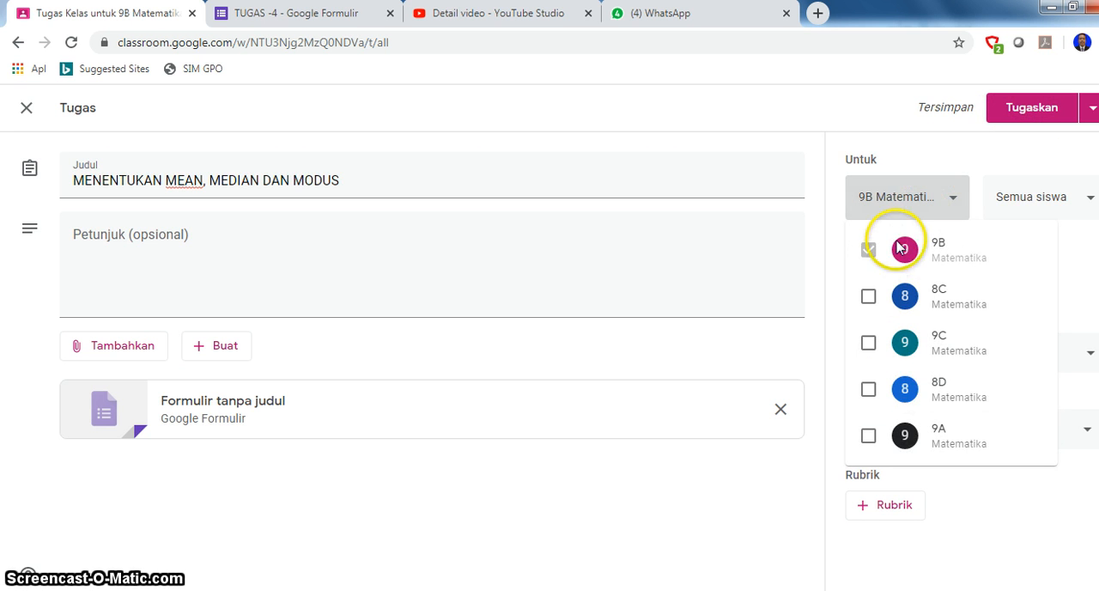
{"action": "left_click", "coordinate": [868, 297]}
{"action": "left_click", "coordinate": [868, 342]}
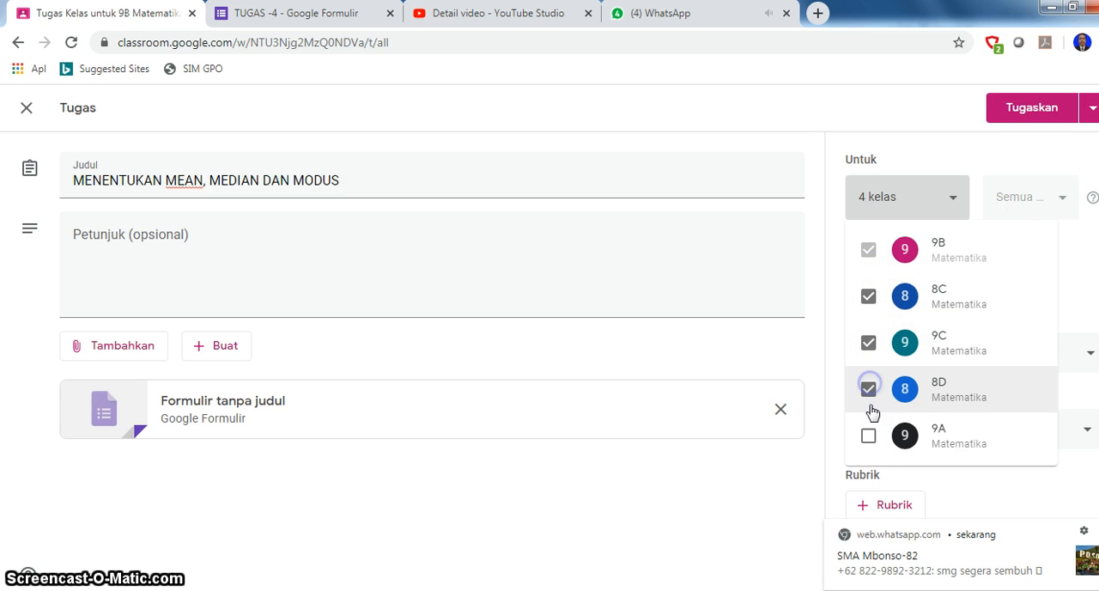
{"action": "left_click", "coordinate": [870, 442]}
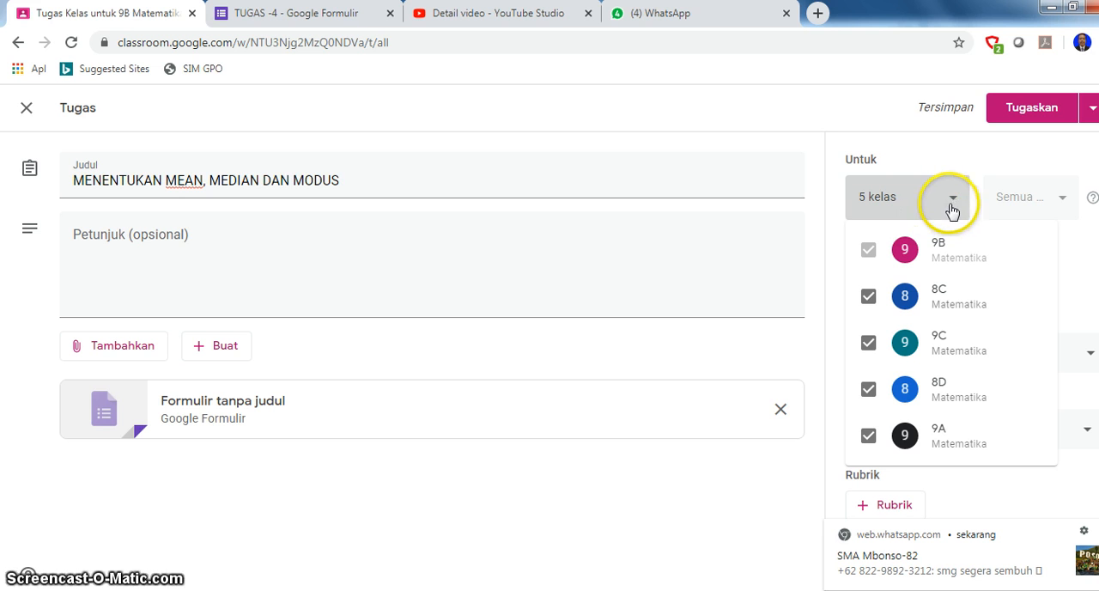
{"action": "left_click", "coordinate": [1080, 266]}
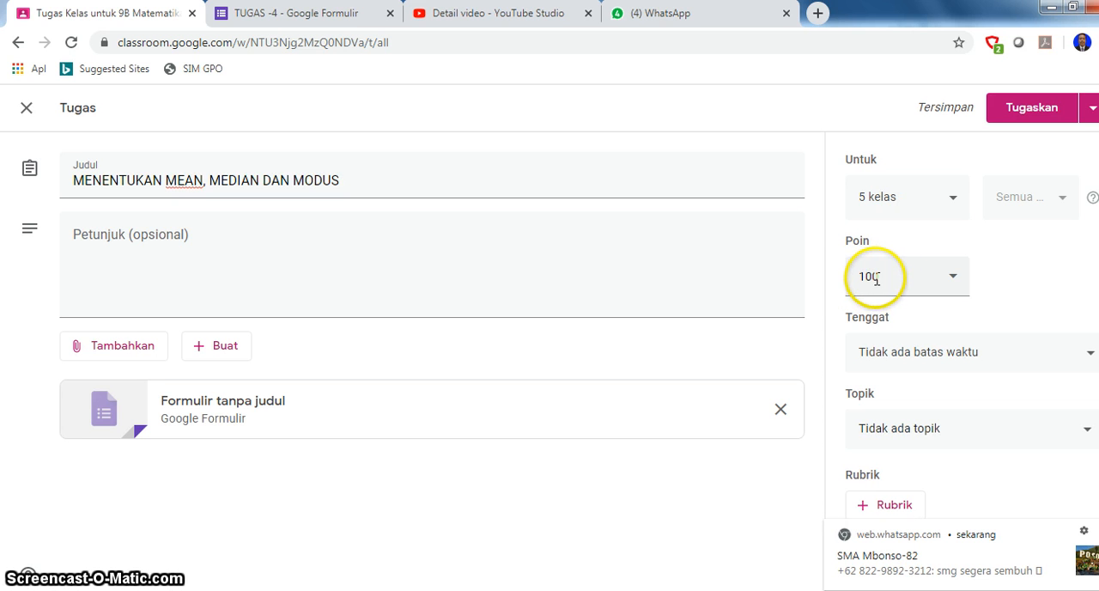
- Set the assignment's due date to 26 Apr 2020 without a time
{"action": "left_click", "coordinate": [953, 282]}
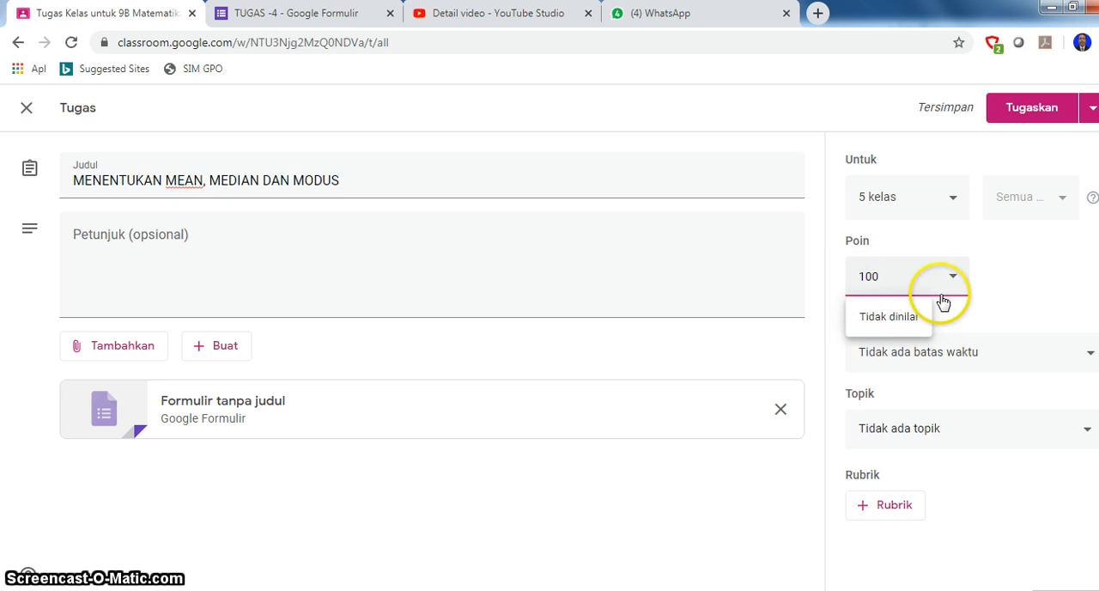
{"action": "left_click", "coordinate": [1000, 276]}
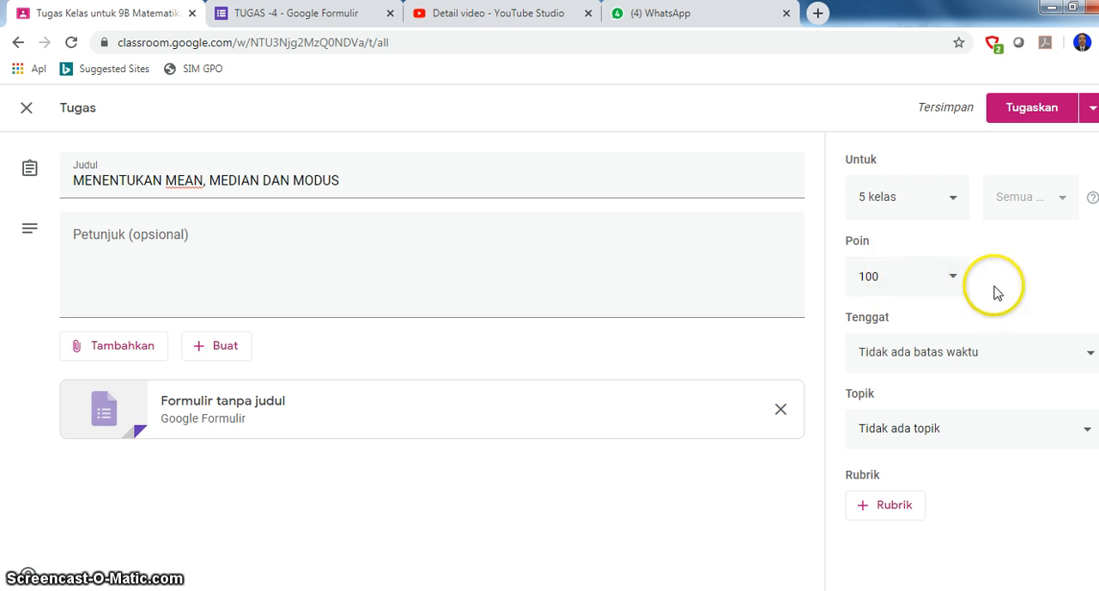
{"action": "left_click", "coordinate": [1090, 355]}
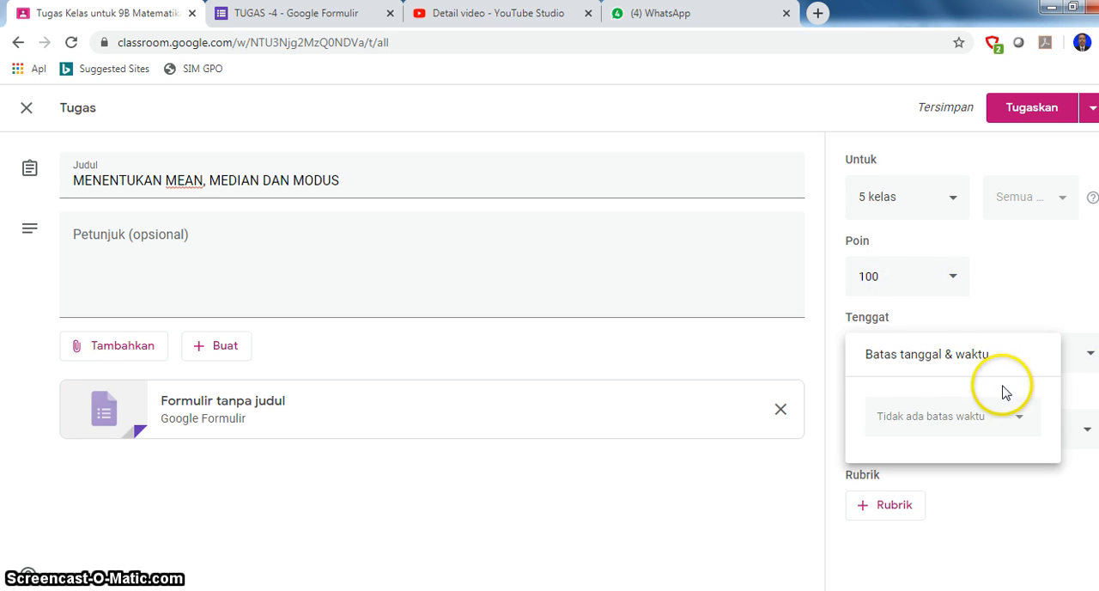
{"action": "left_click", "coordinate": [1018, 416]}
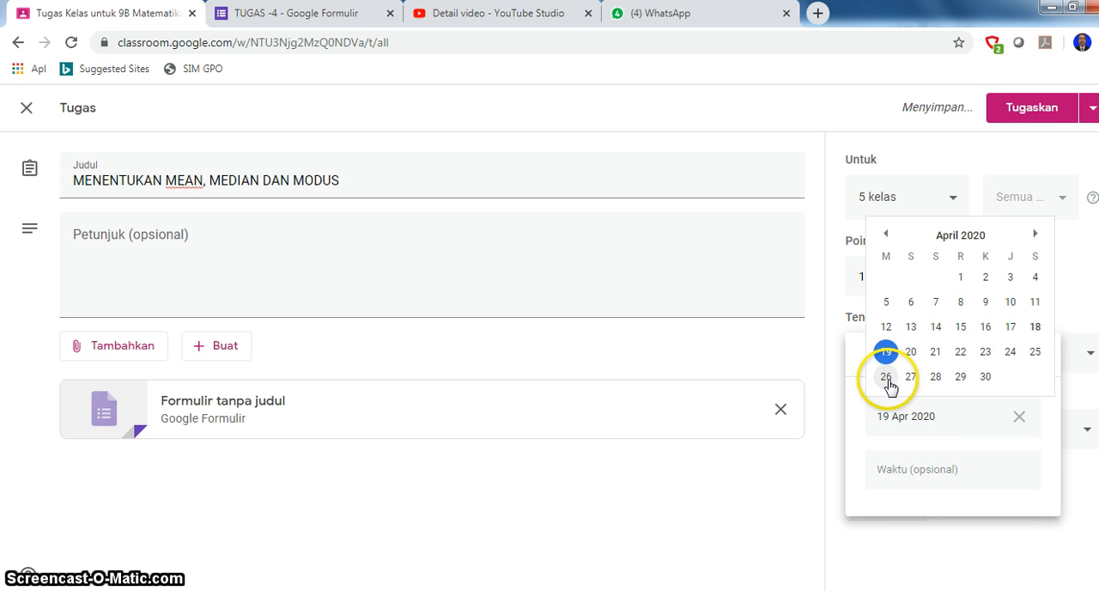
{"action": "left_click", "coordinate": [886, 378]}
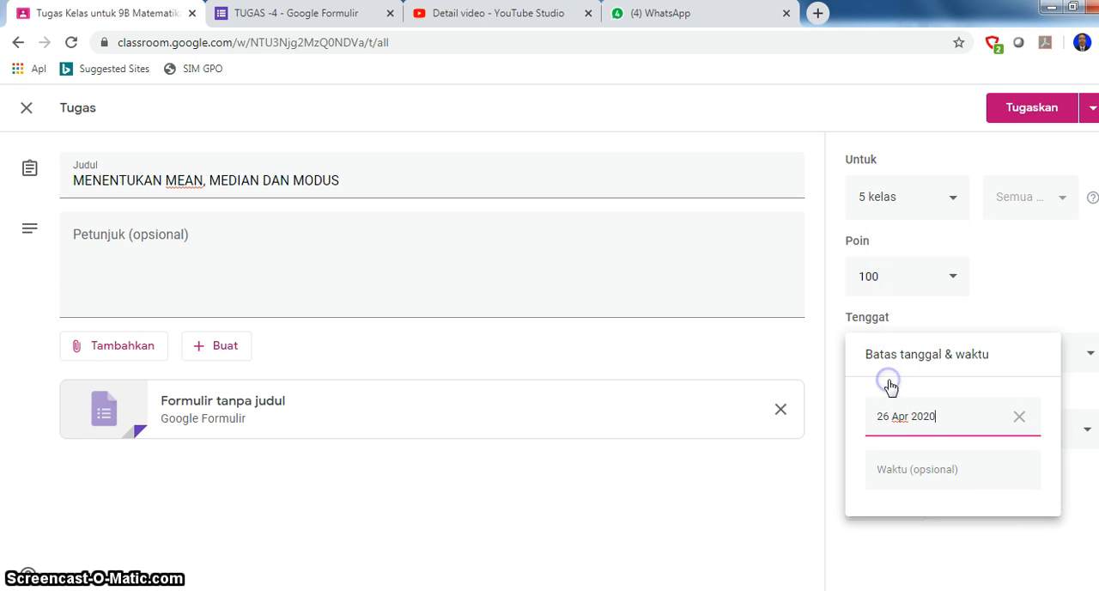
{"action": "left_click", "coordinate": [1071, 395]}
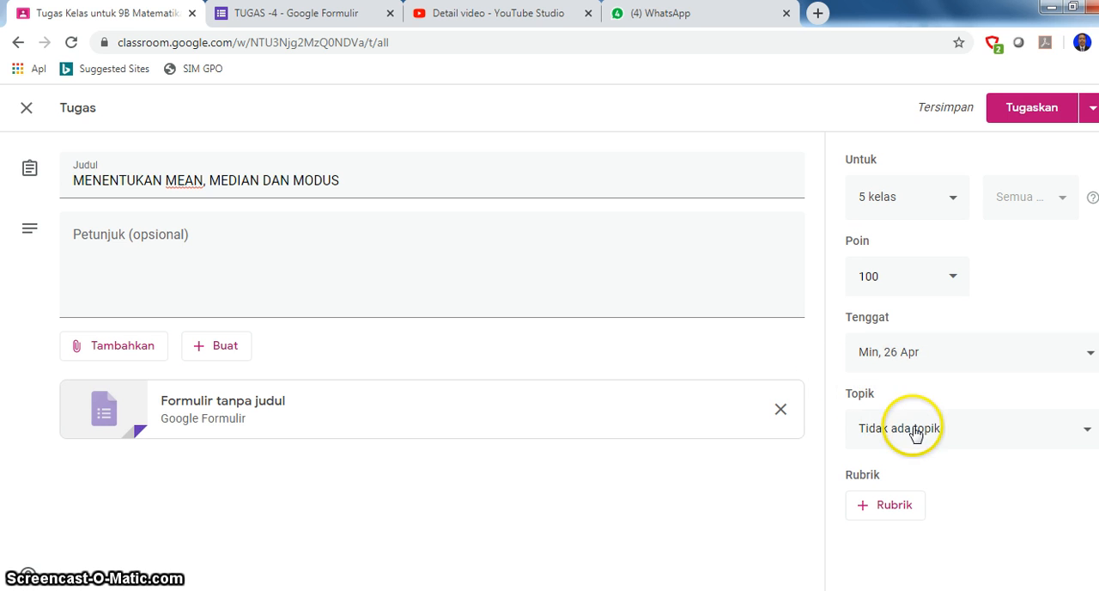
- File the assignment under the existing topic TUGAS and post it to the selected classes
{"action": "left_click", "coordinate": [1085, 436]}
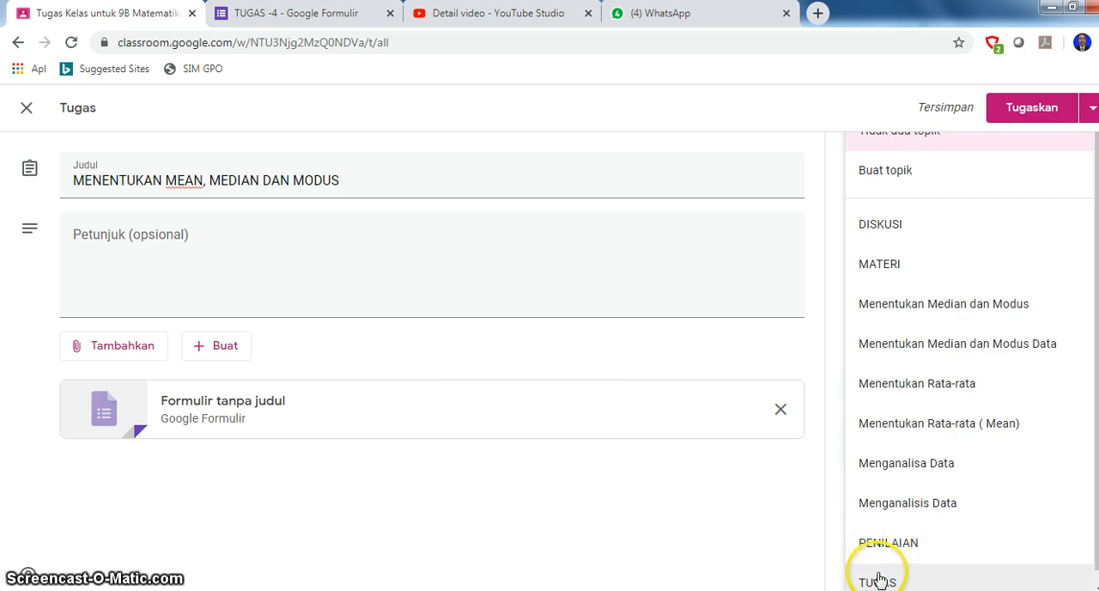
{"action": "scroll", "coordinate": [945, 556], "scroll_direction": "down", "scroll_amount": 1}
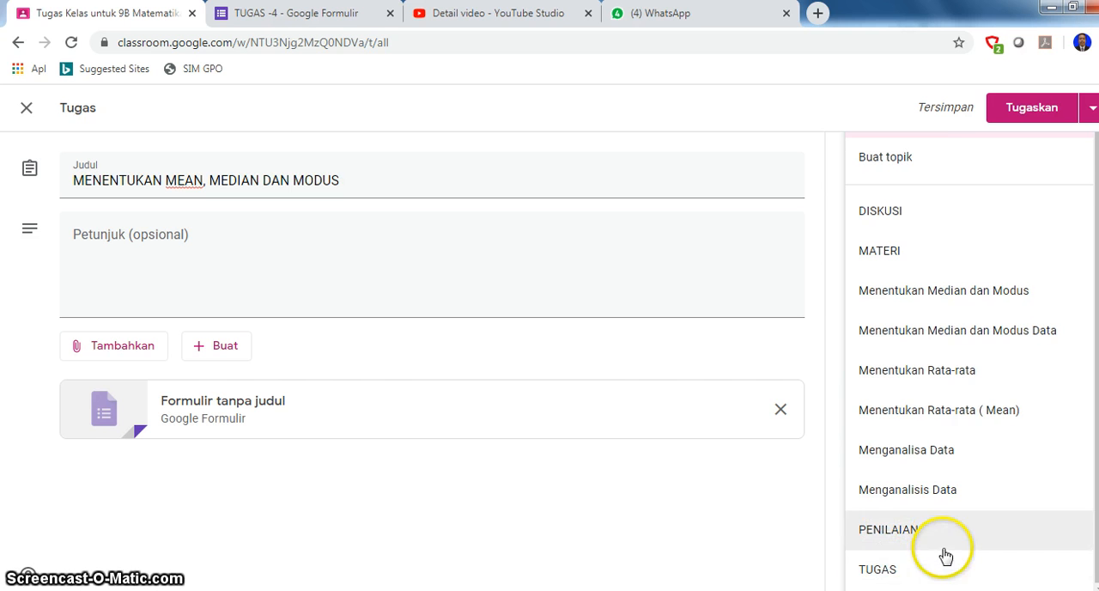
{"action": "left_click", "coordinate": [887, 571]}
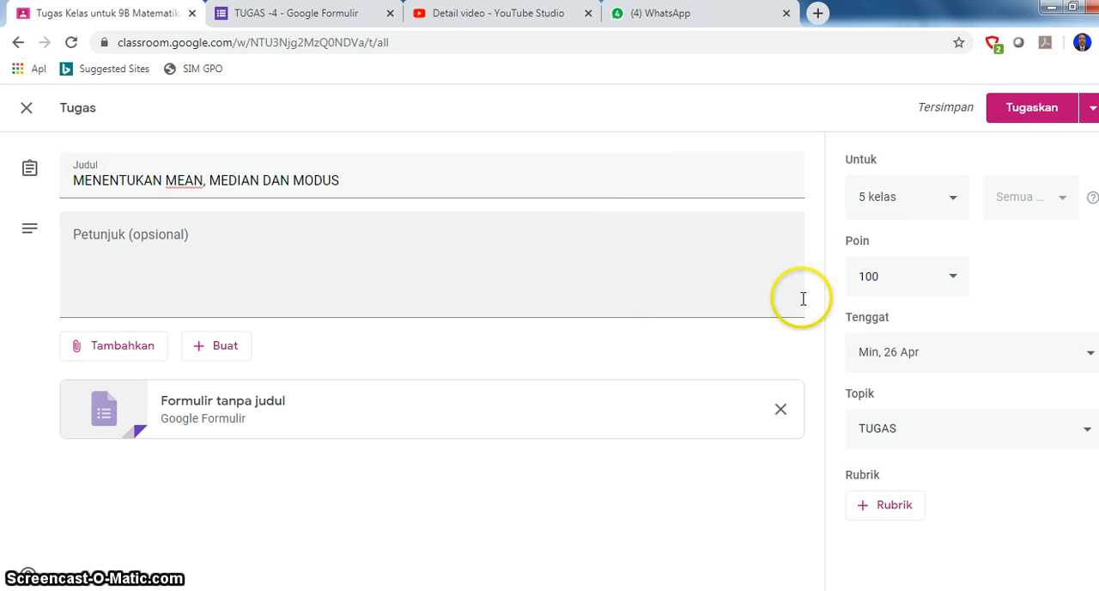
{"action": "left_click", "coordinate": [1035, 110]}
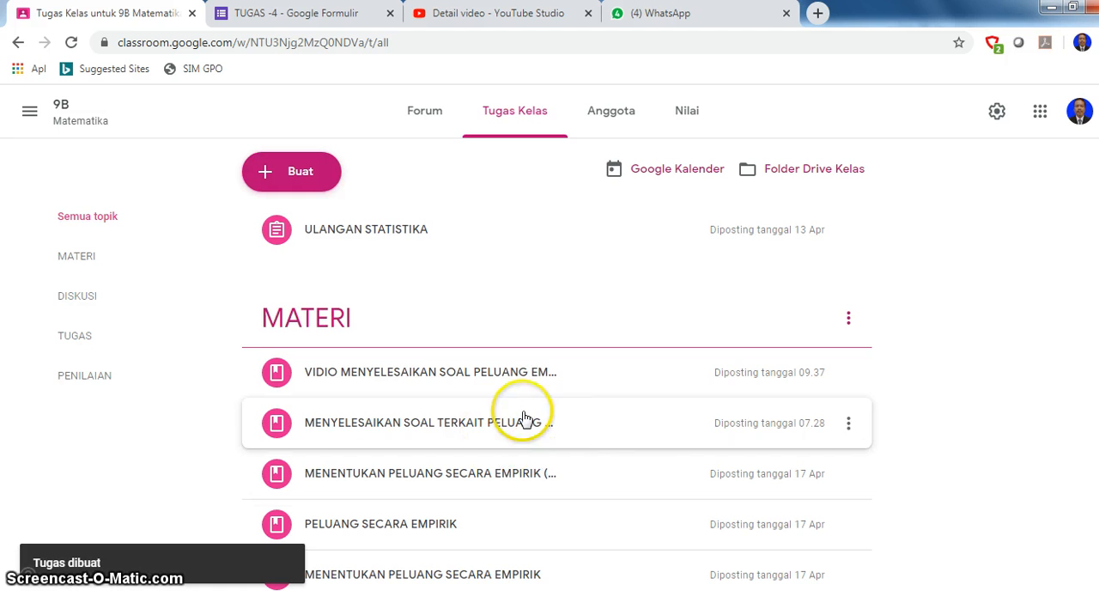
- Check the new MENENTUKAN MEAN, MEDIAN DAN MODUS assignment in class 9B's classwork list and forum
{"action": "scroll", "coordinate": [452, 353], "scroll_direction": "down", "scroll_amount": 5}
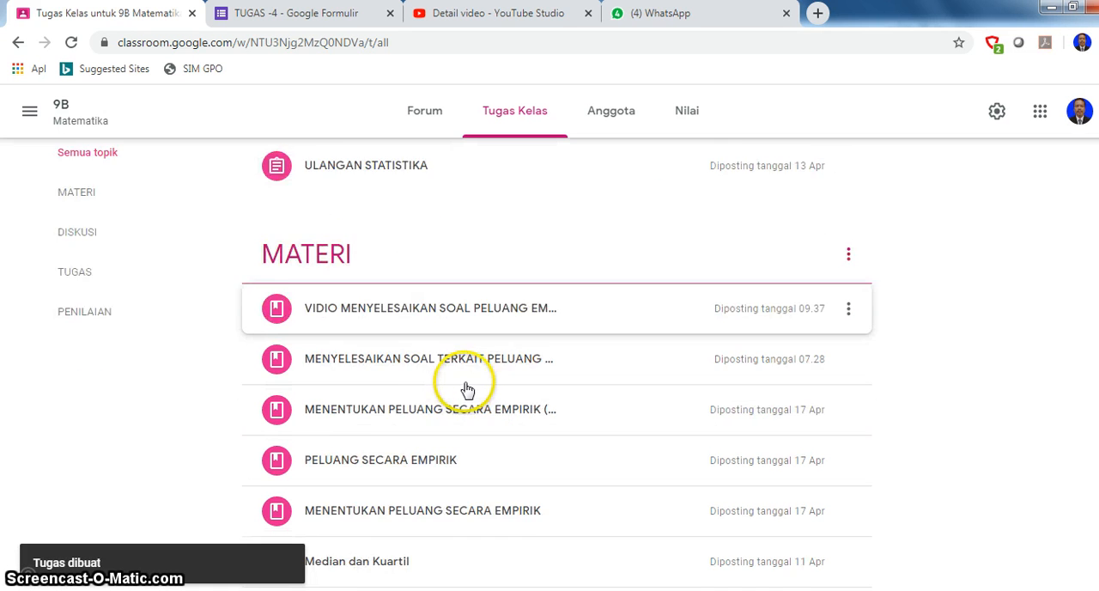
{"action": "scroll", "coordinate": [469, 399], "scroll_direction": "down", "scroll_amount": 3}
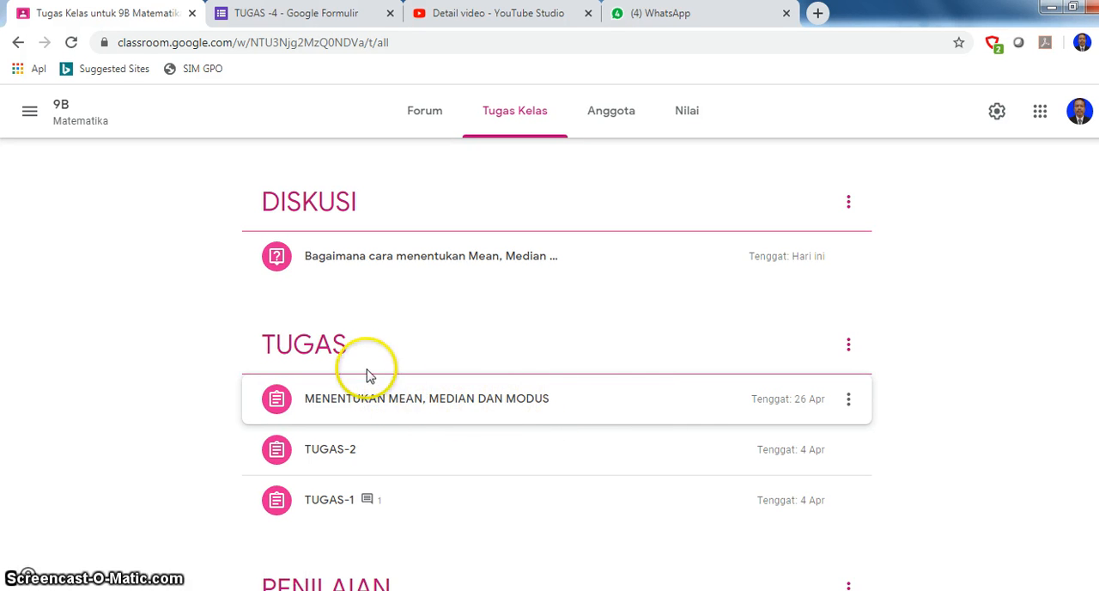
{"action": "left_click", "coordinate": [426, 117]}
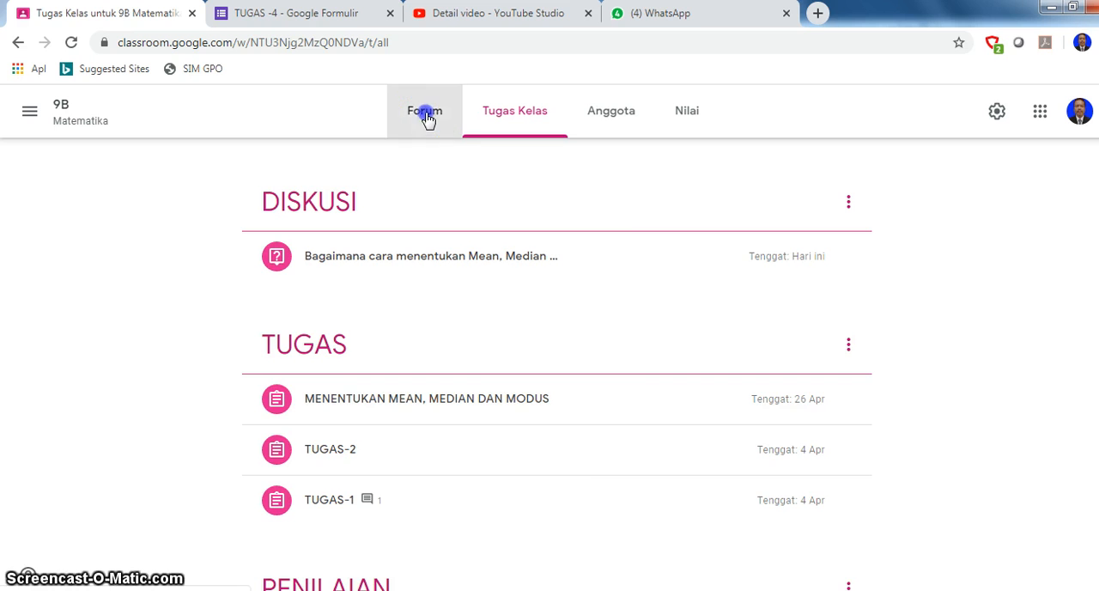
{"action": "scroll", "coordinate": [401, 329], "scroll_direction": "down", "scroll_amount": 2}
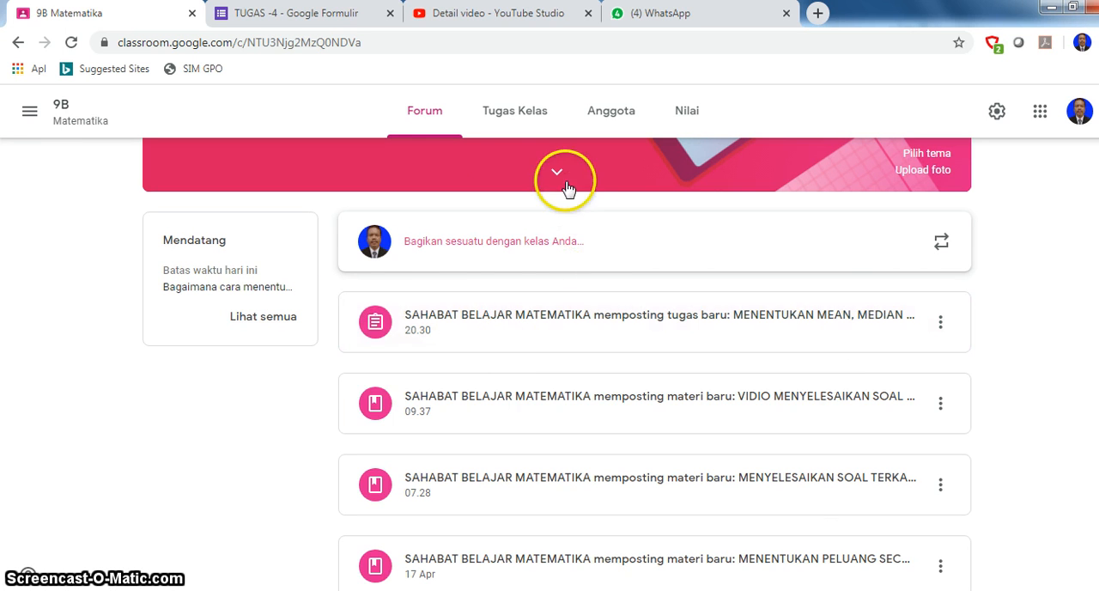
{"action": "left_click", "coordinate": [531, 118]}
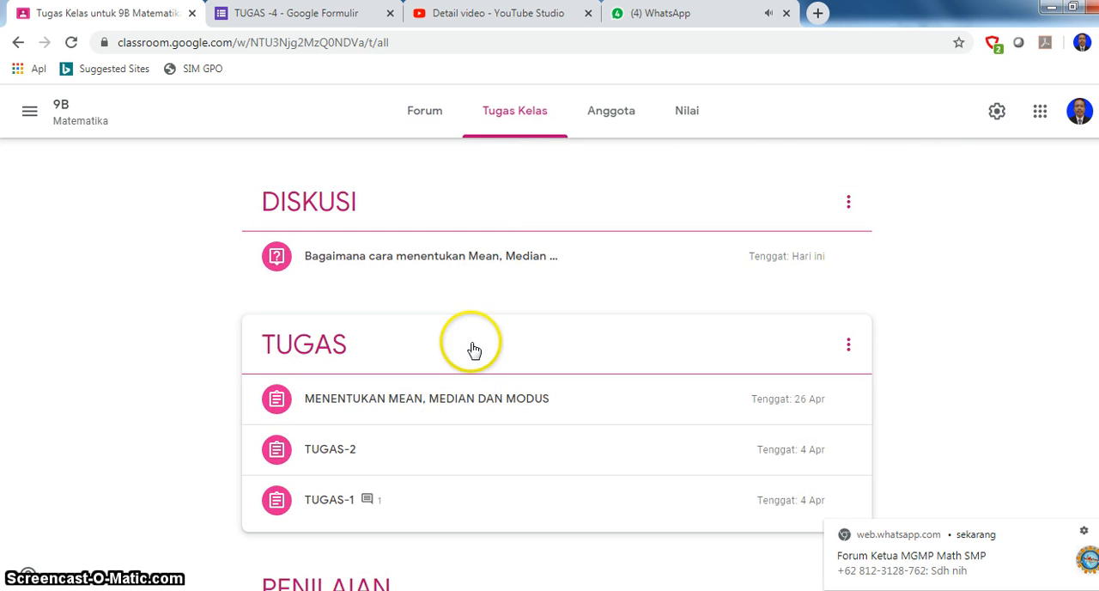